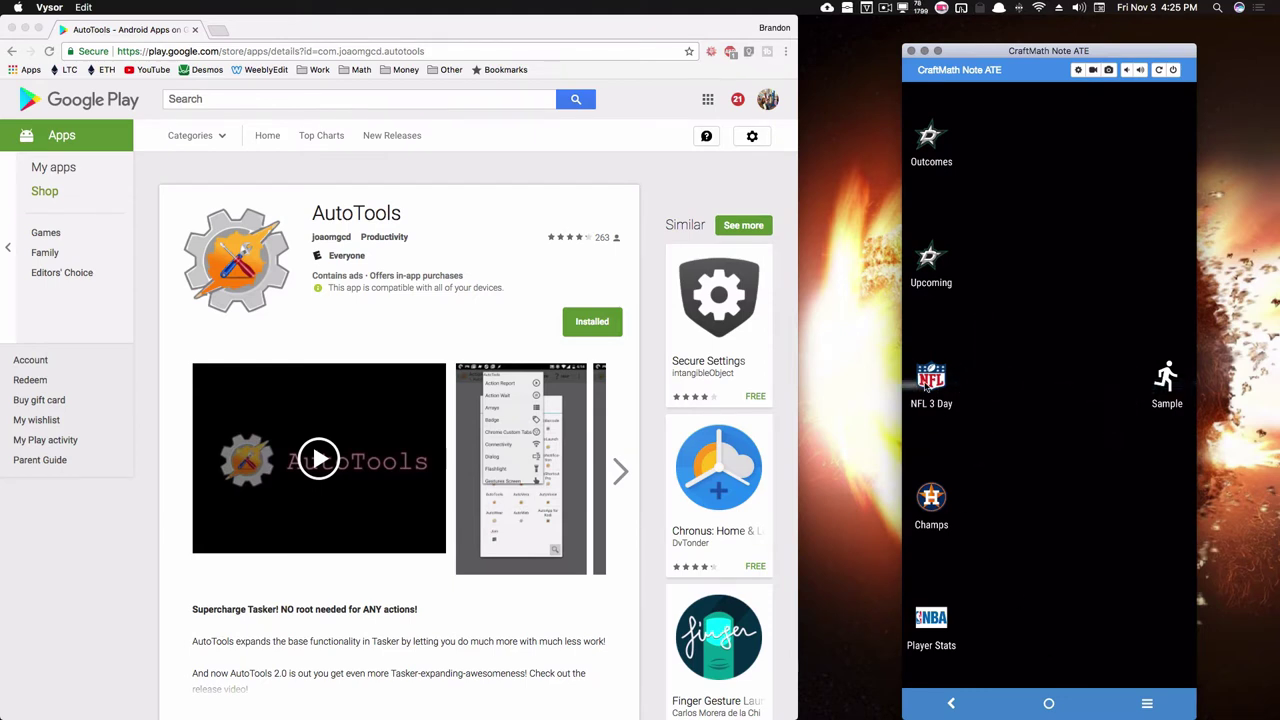
- View the upcoming NFL games table through the NFL 3 Day shortcut and close it
left_click(926, 387)
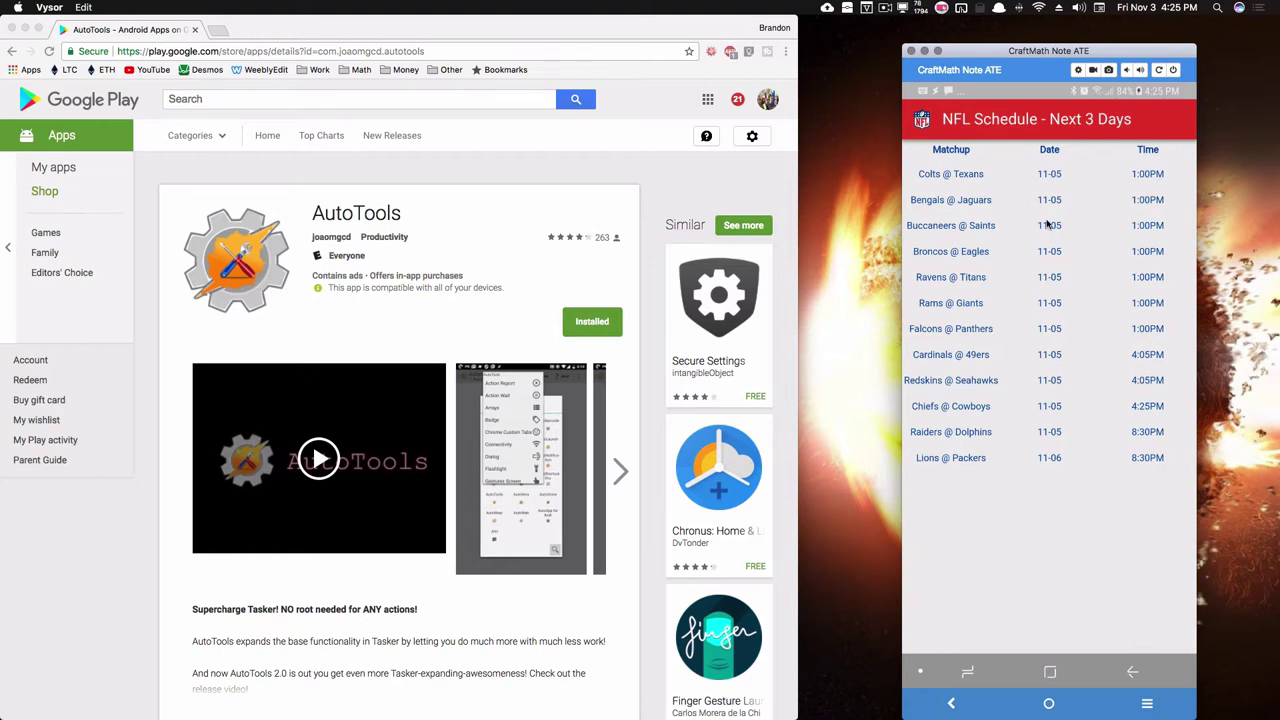
left_click(1133, 671)
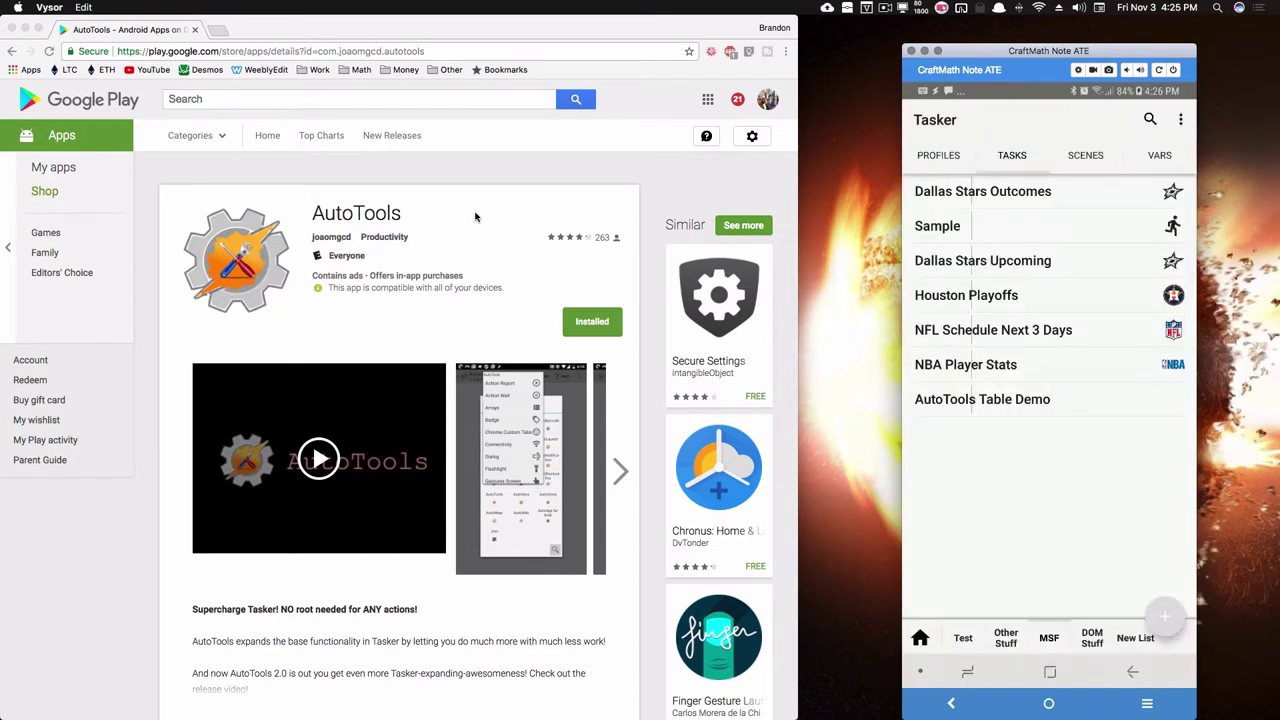
- Open the AutoTools Table Demo task in Tasker and review the code of its JavaScriptlet action
left_click(1001, 401)
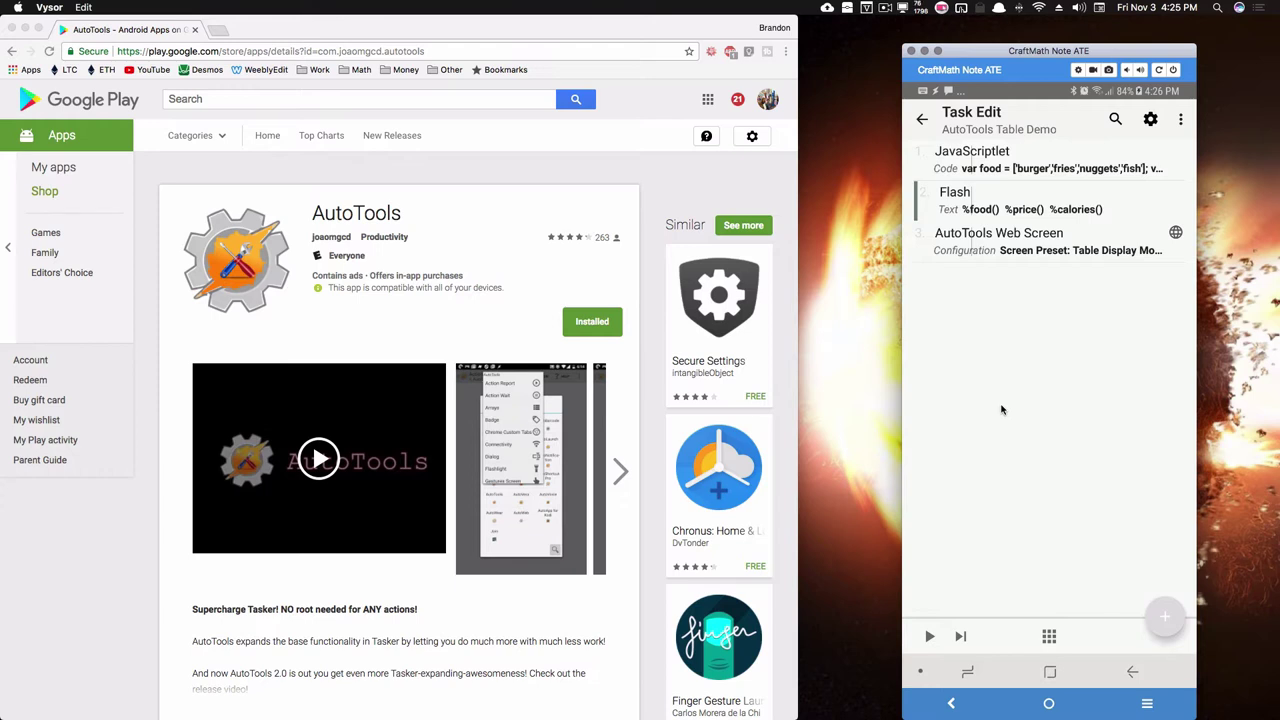
left_click(1018, 165)
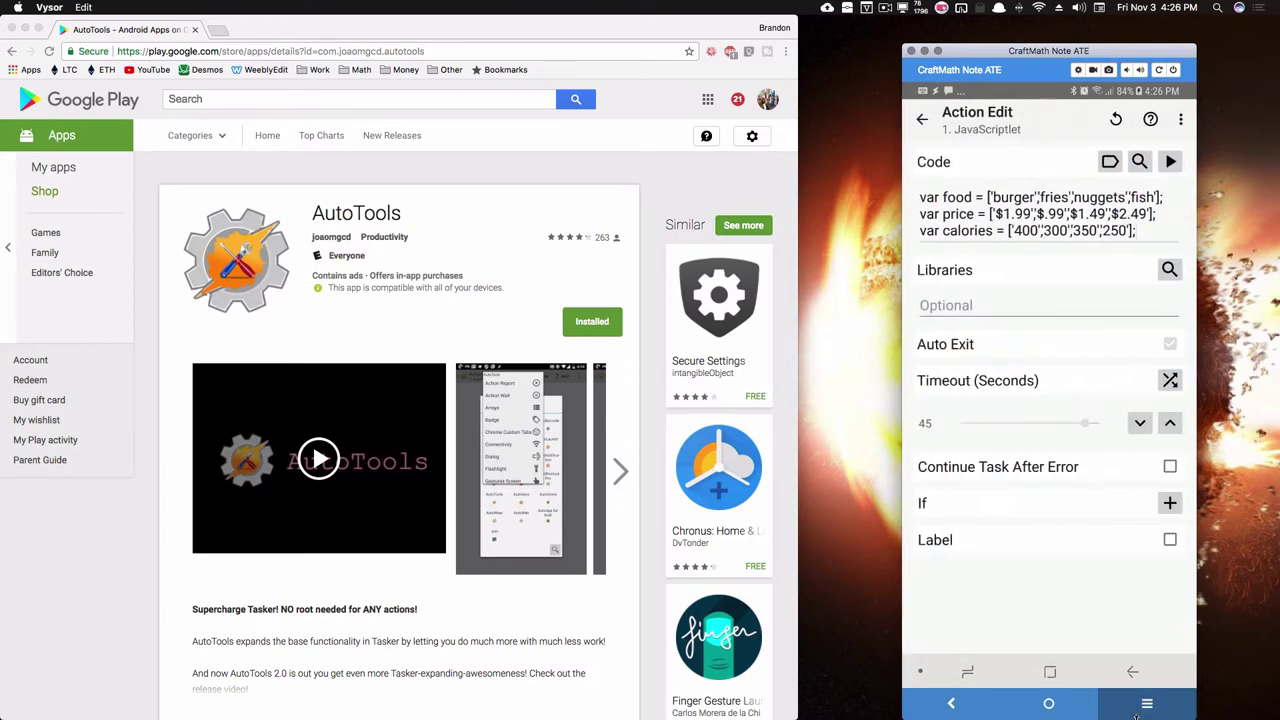
left_click(1132, 672)
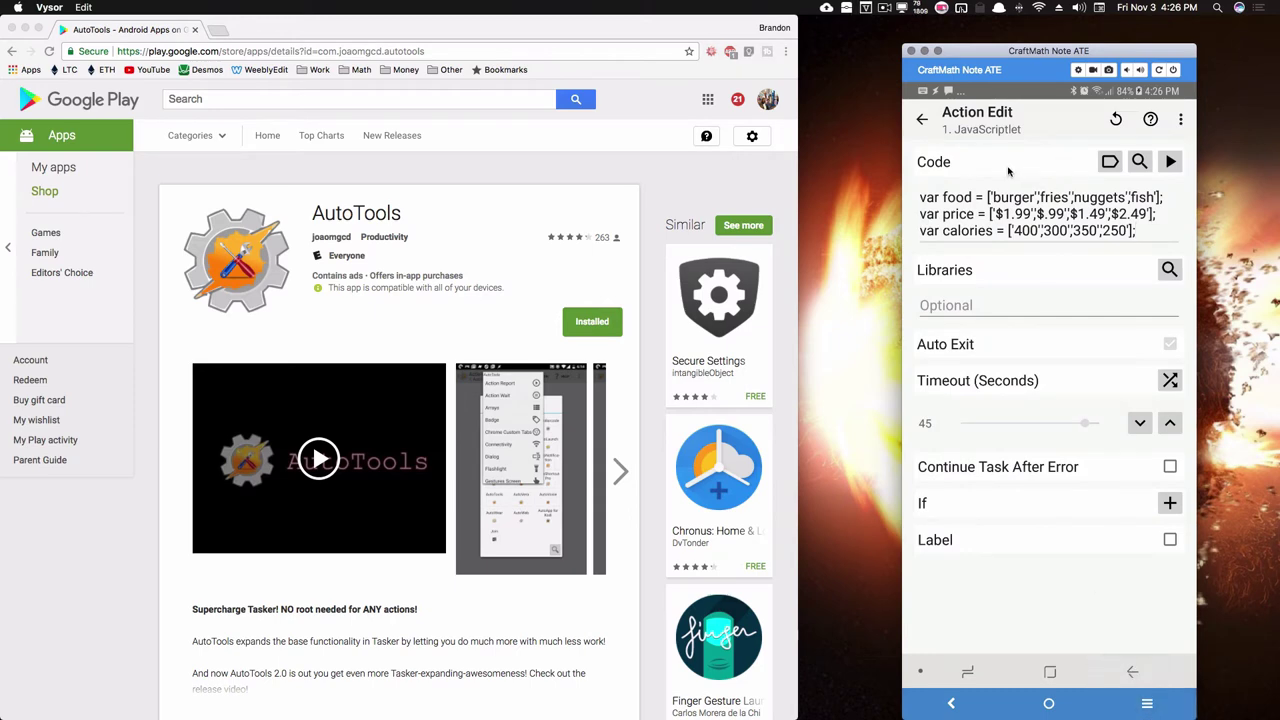
left_click(922, 122)
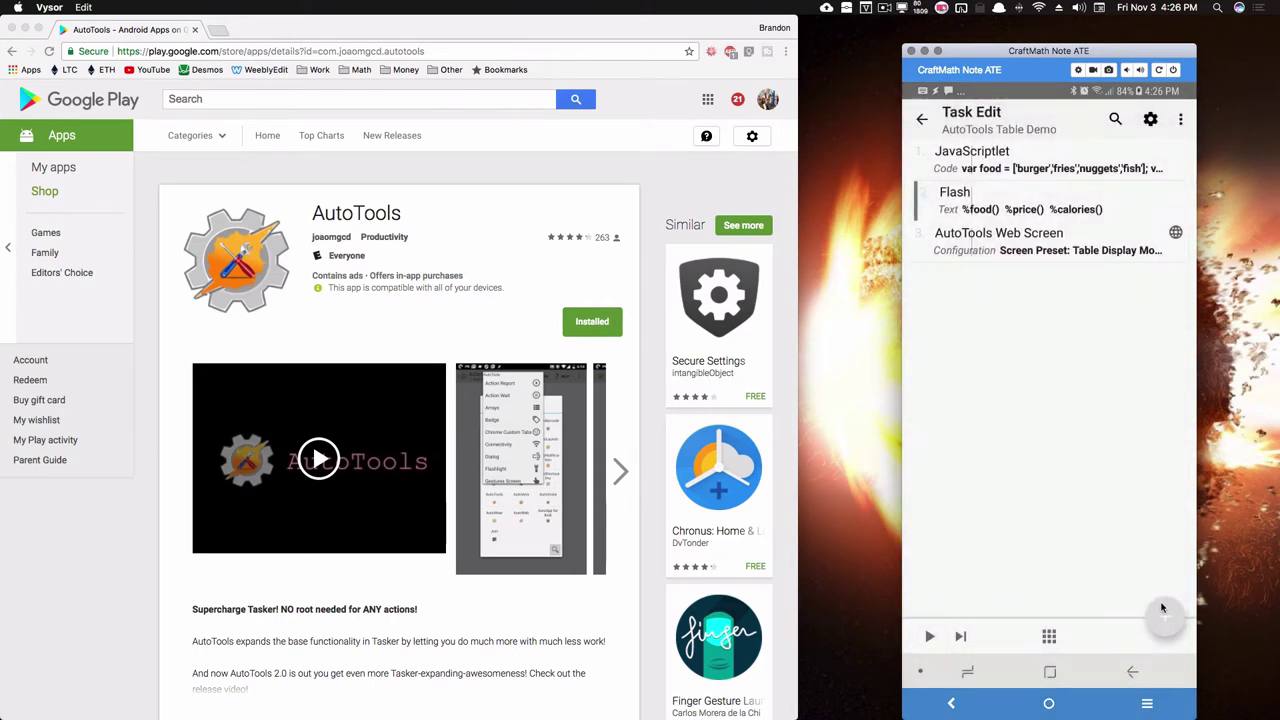
left_click(1164, 612)
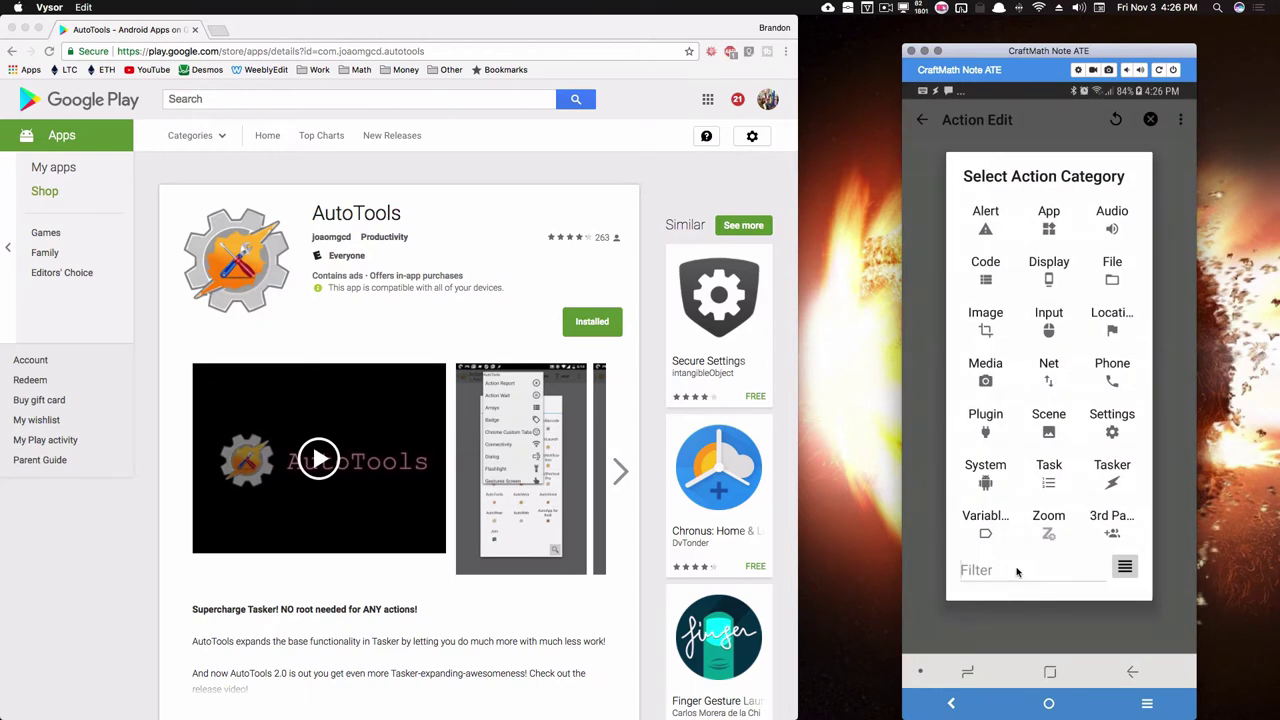
type("java")
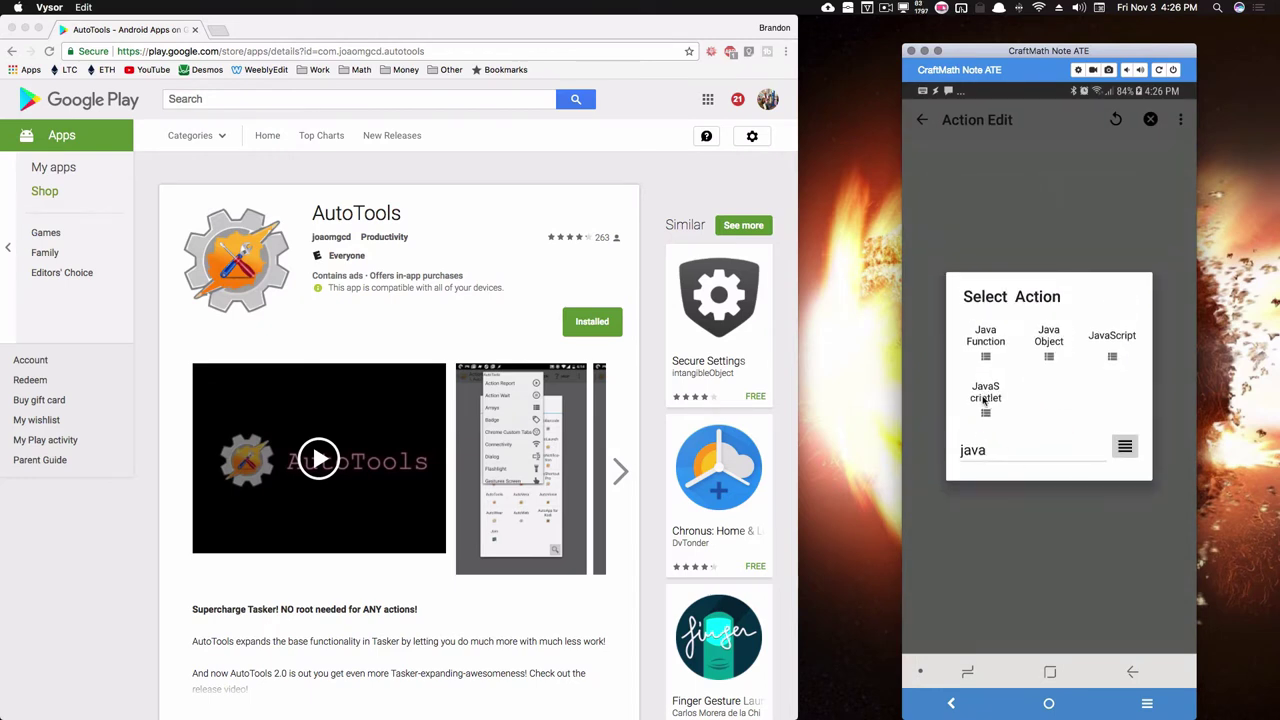
left_click(1132, 673)
left_click(1132, 672)
- Examine the food, price and calories arrays in the JavaScriptlet action and return to the task
left_click(997, 166)
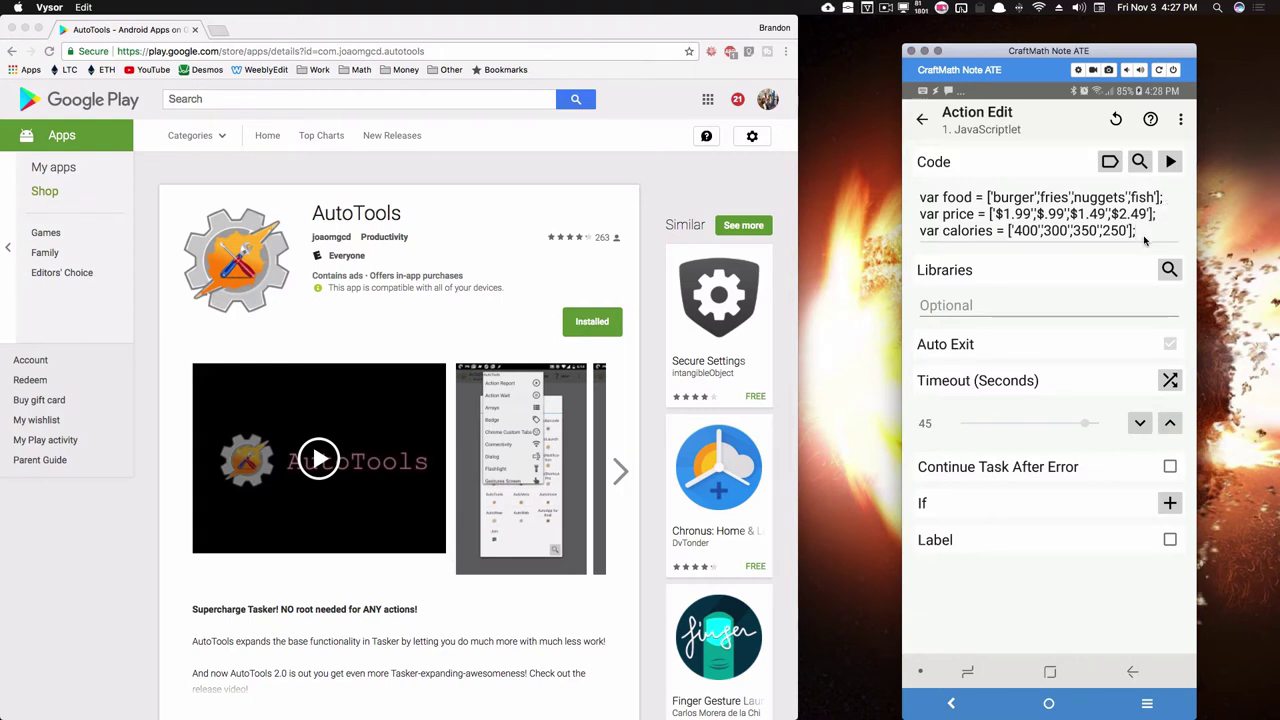
left_click(921, 120)
- Enable the Flash action and disable the AutoTools Web Screen action in the task
left_click(1040, 211)
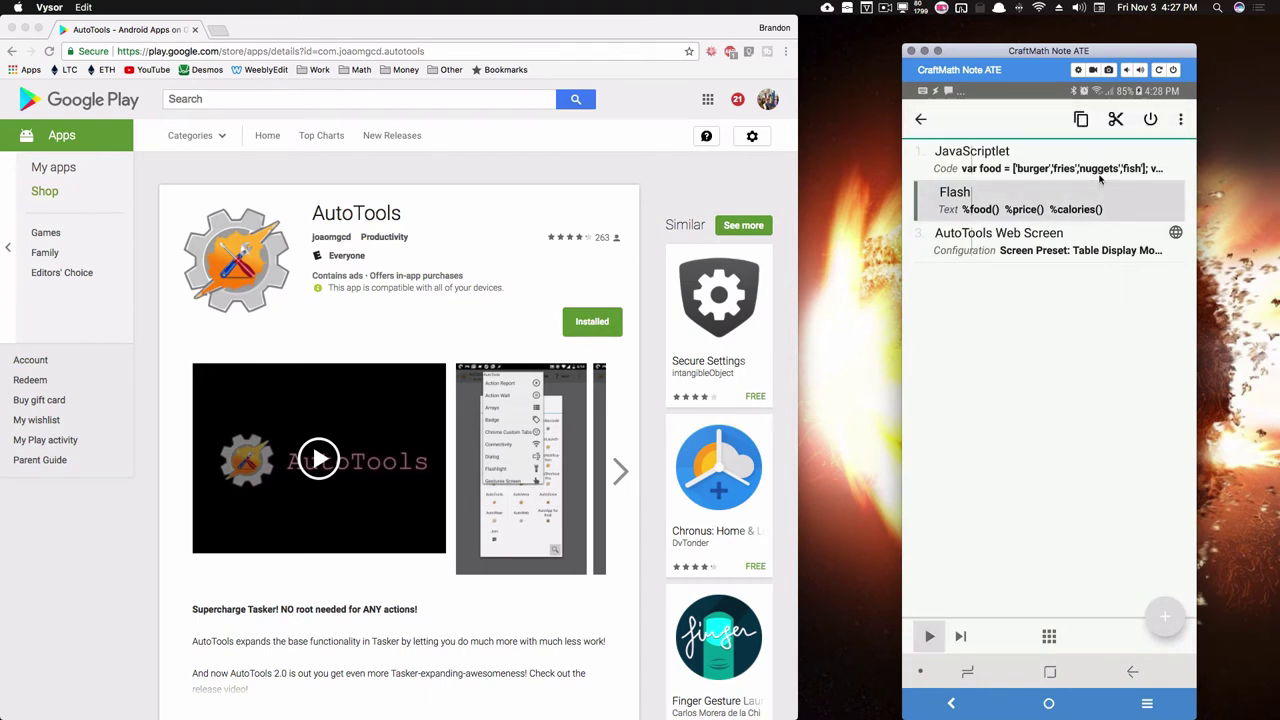
left_click(1071, 217)
left_click(1075, 240)
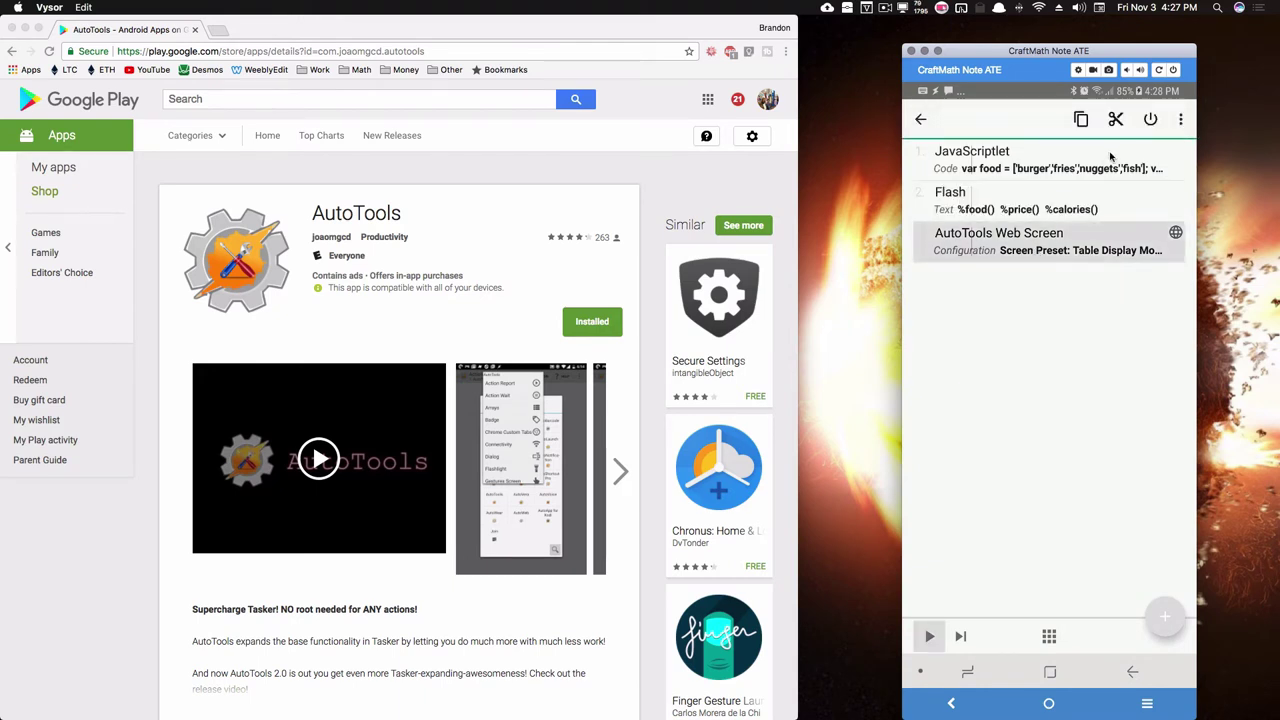
left_click(1012, 232)
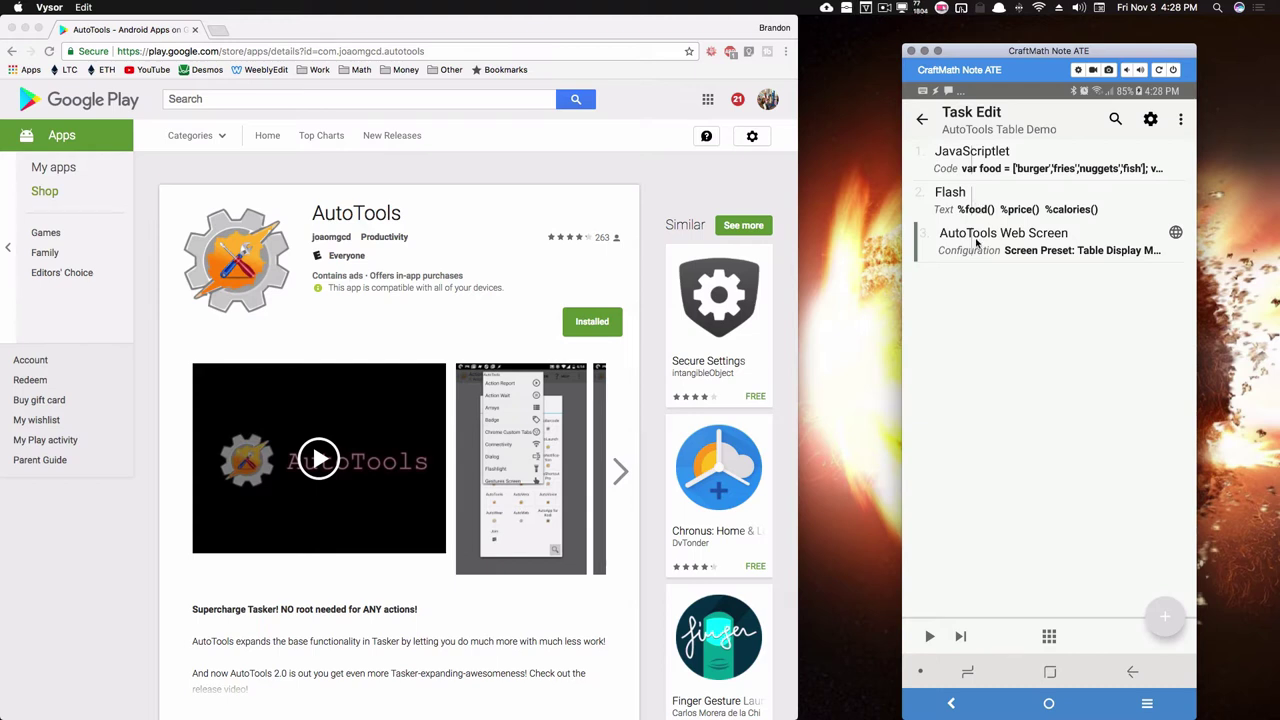
left_click(1164, 614)
left_click(1067, 584)
type("flash")
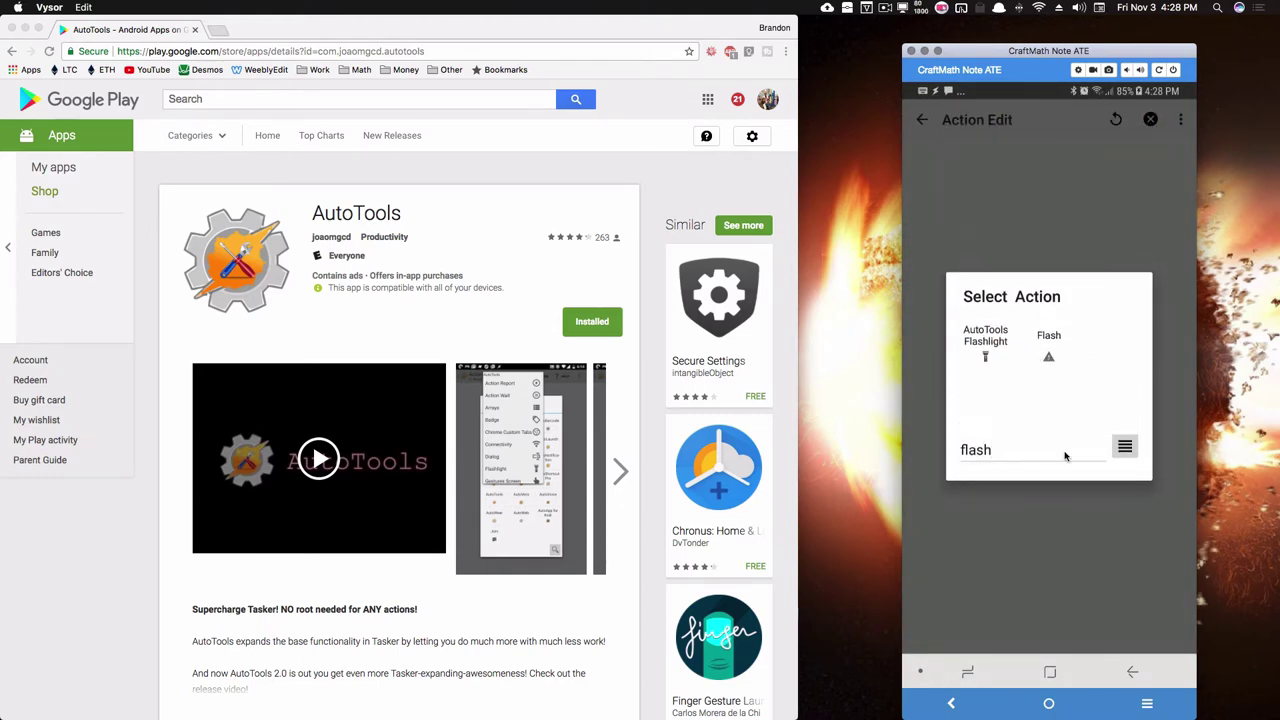
left_click(1046, 576)
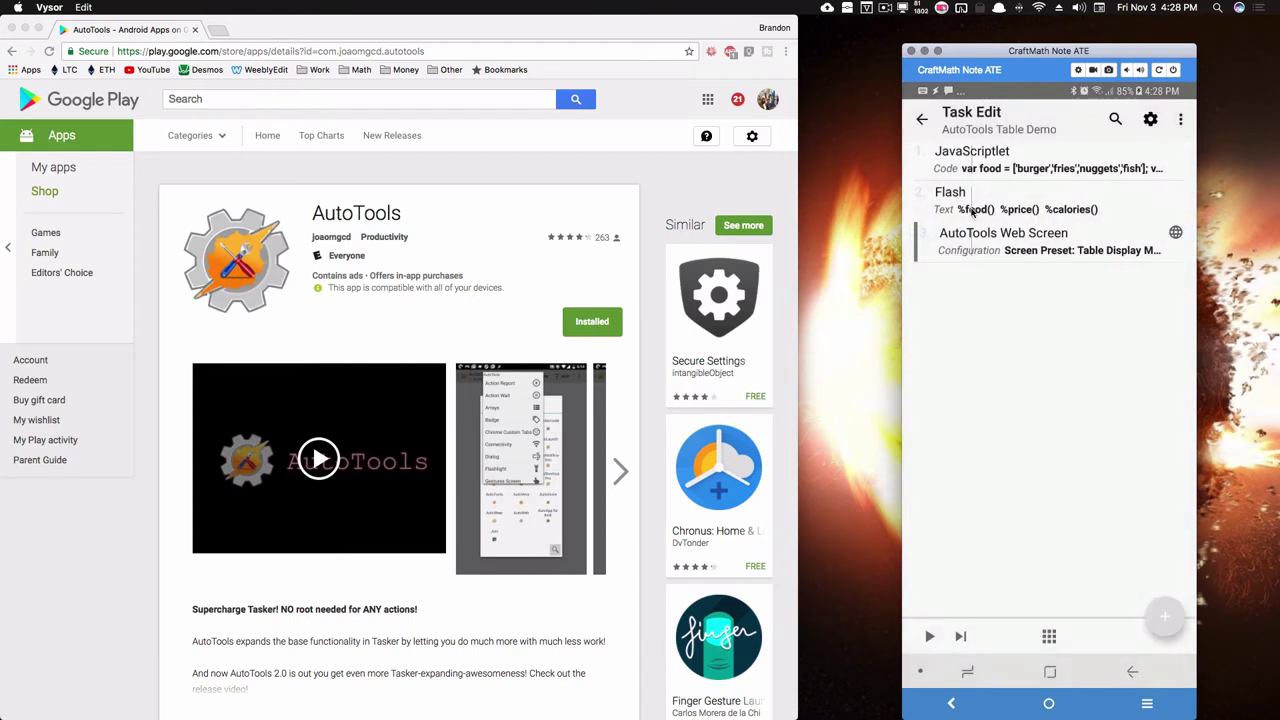
- Review the %food(), %price() and %calories() text in the Flash action and test-run the task
left_click(980, 205)
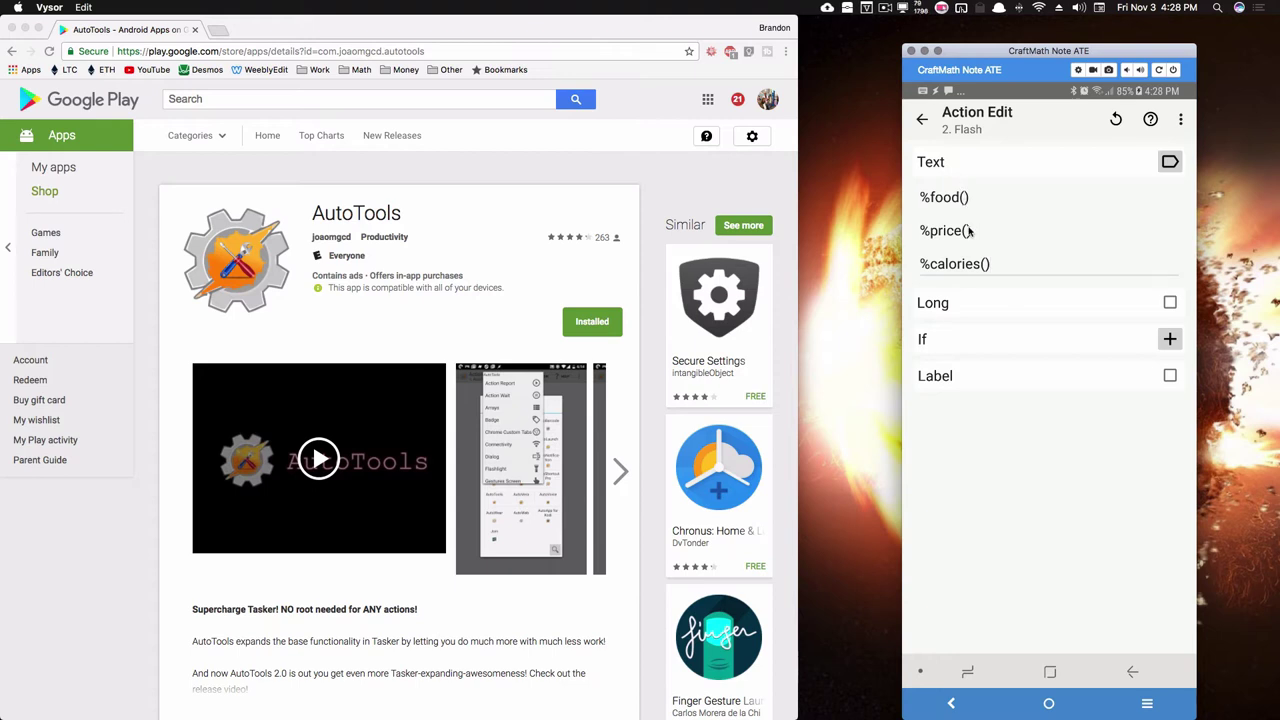
left_click(1131, 673)
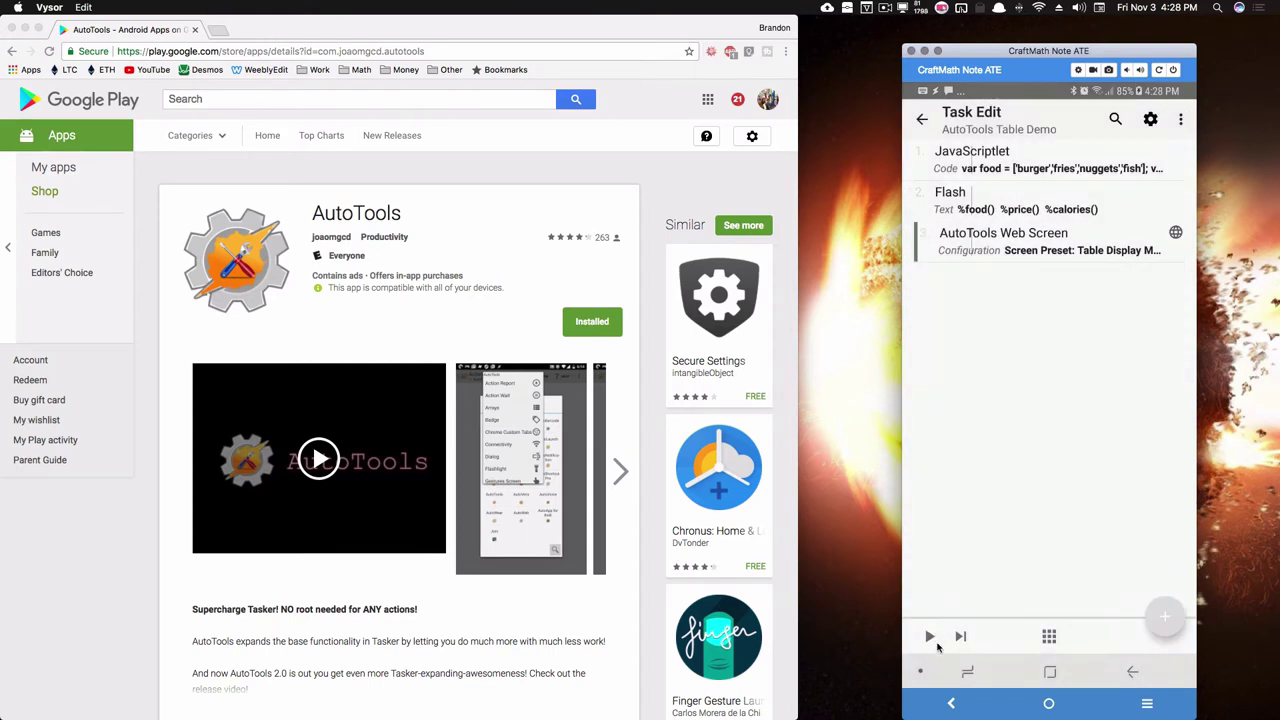
left_click(930, 637)
- In the JavaScriptlet code, change the first food to 'burgerzzzzz' and the first price to '$19.99'
left_click(1070, 170)
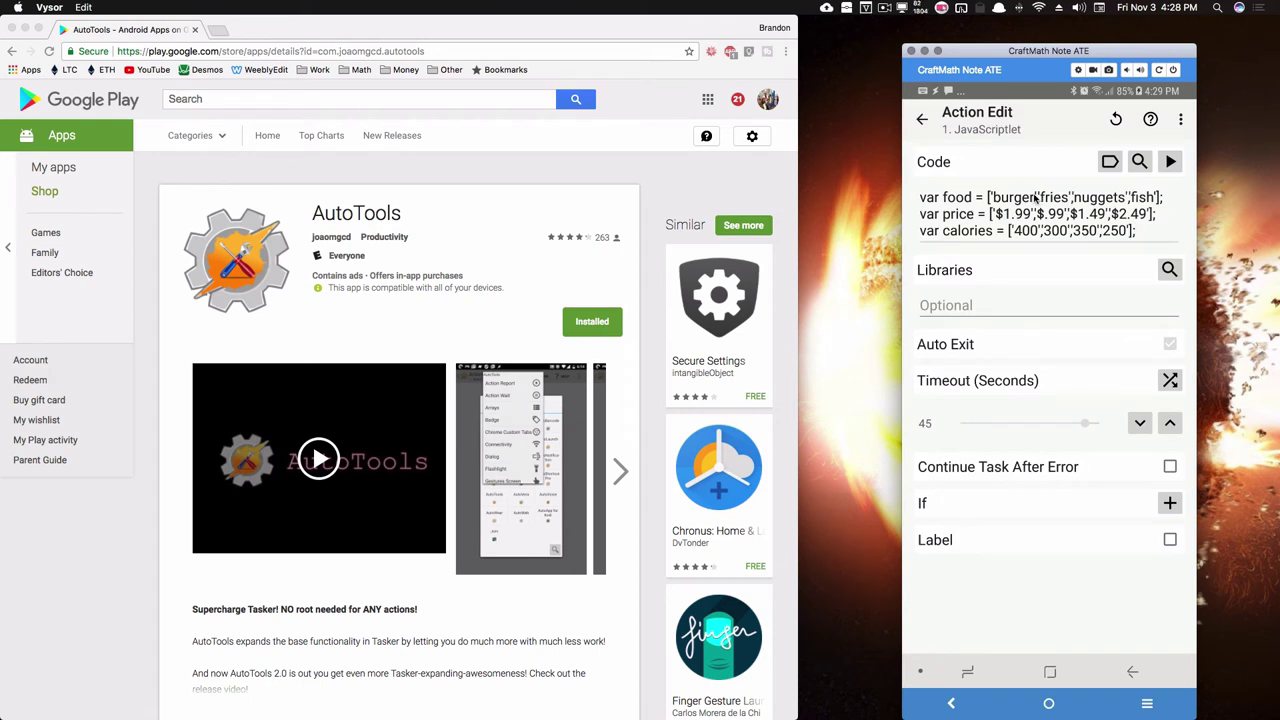
left_click(1036, 198)
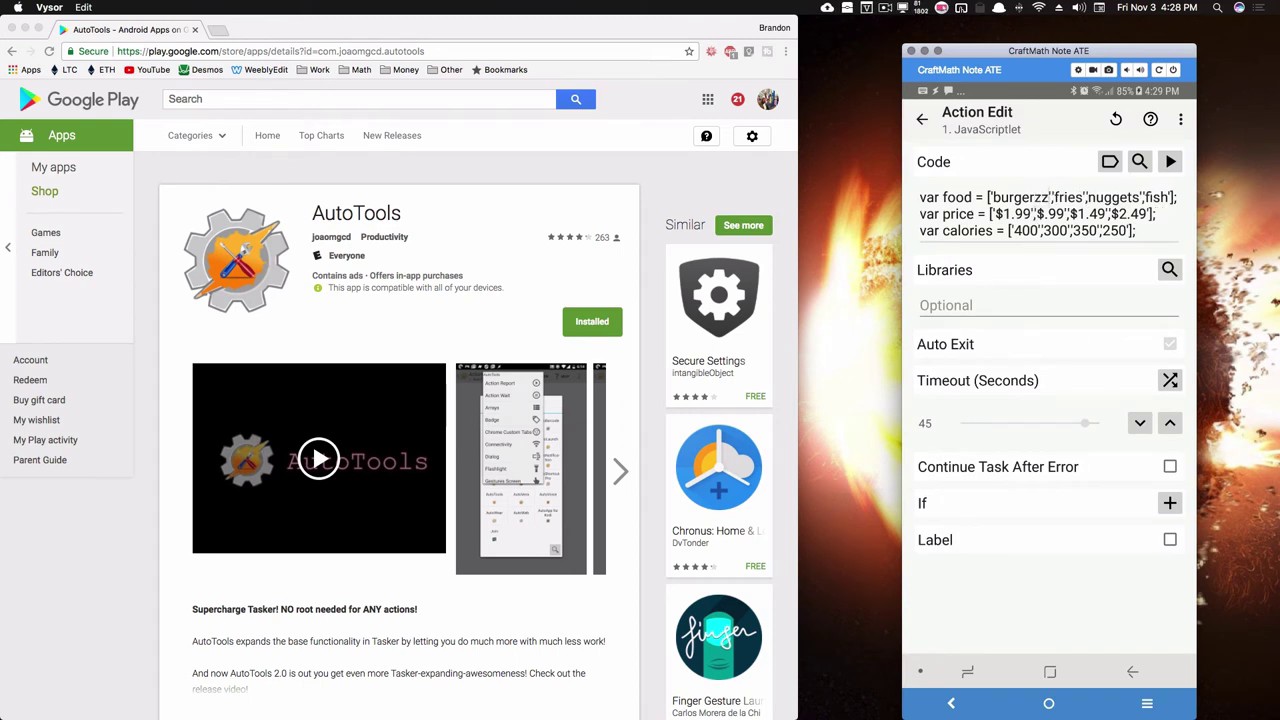
type("zzzzz")
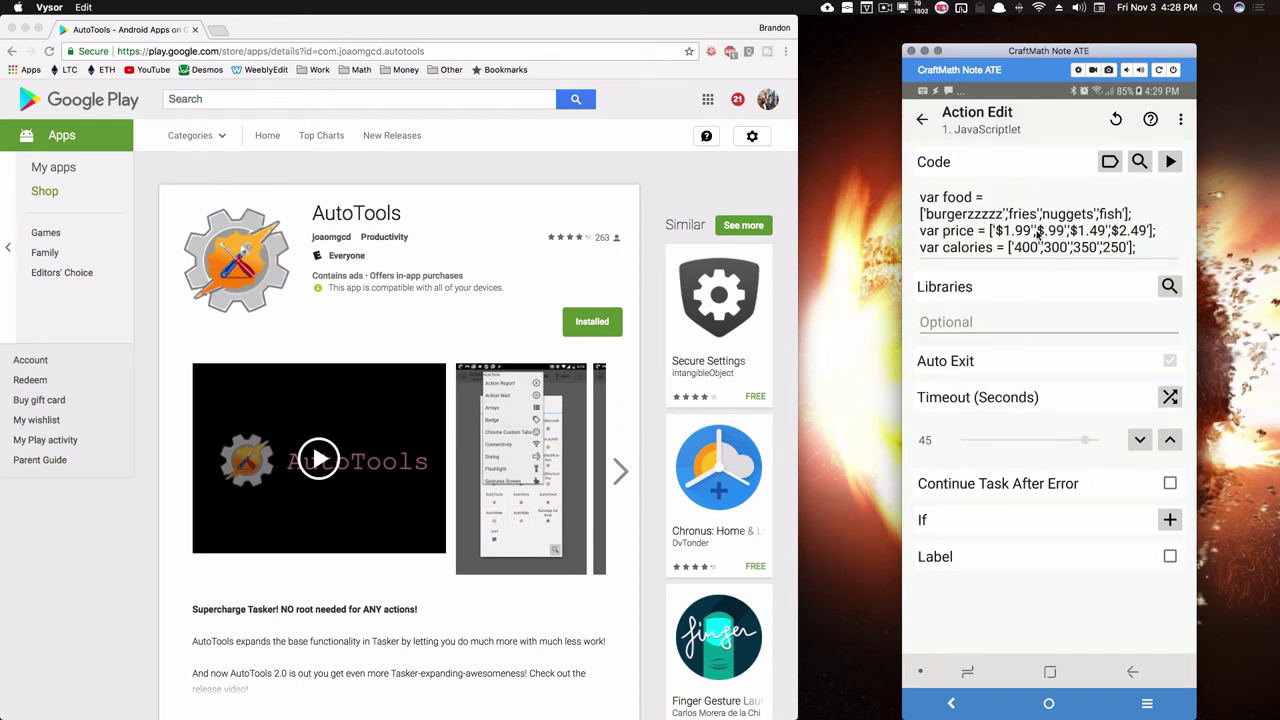
left_click(1010, 233)
type("9")
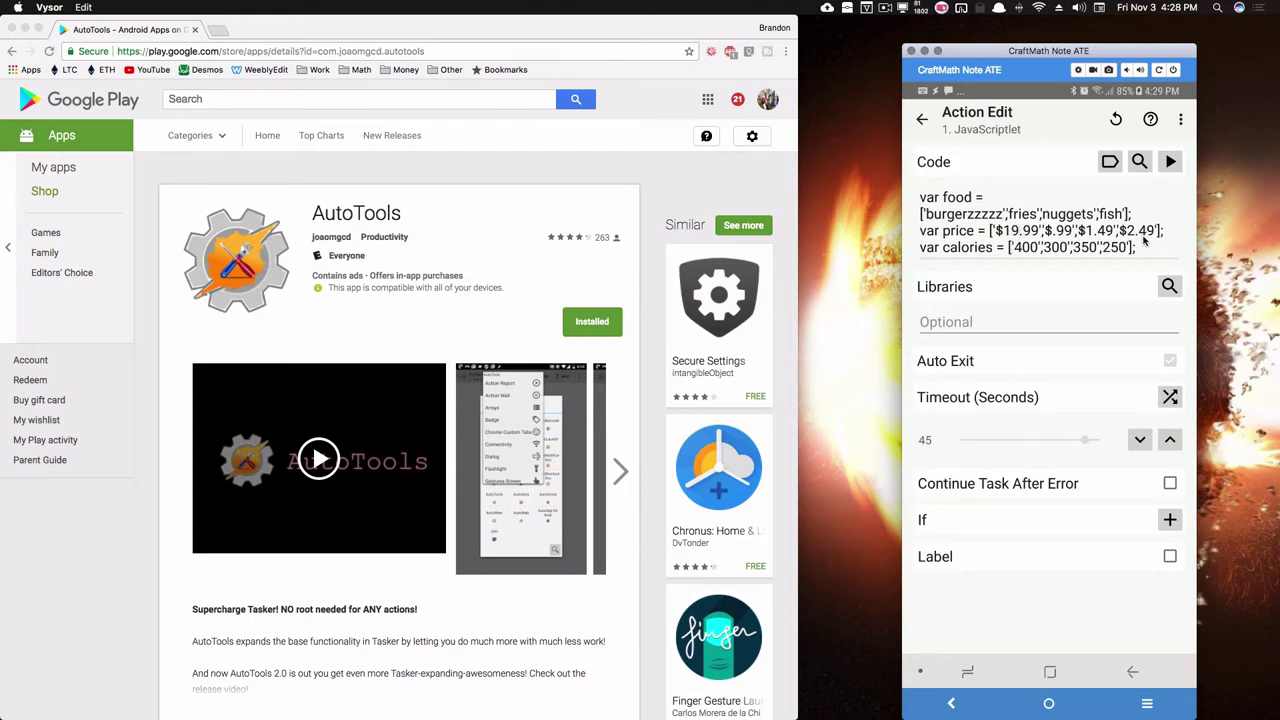
- Change the last price to '$.49' and the first calories value to '4000' in the JavaScriptlet code
key("BackSpace")
key("BackSpace")
type(".")
left_click(1034, 252)
type("0")
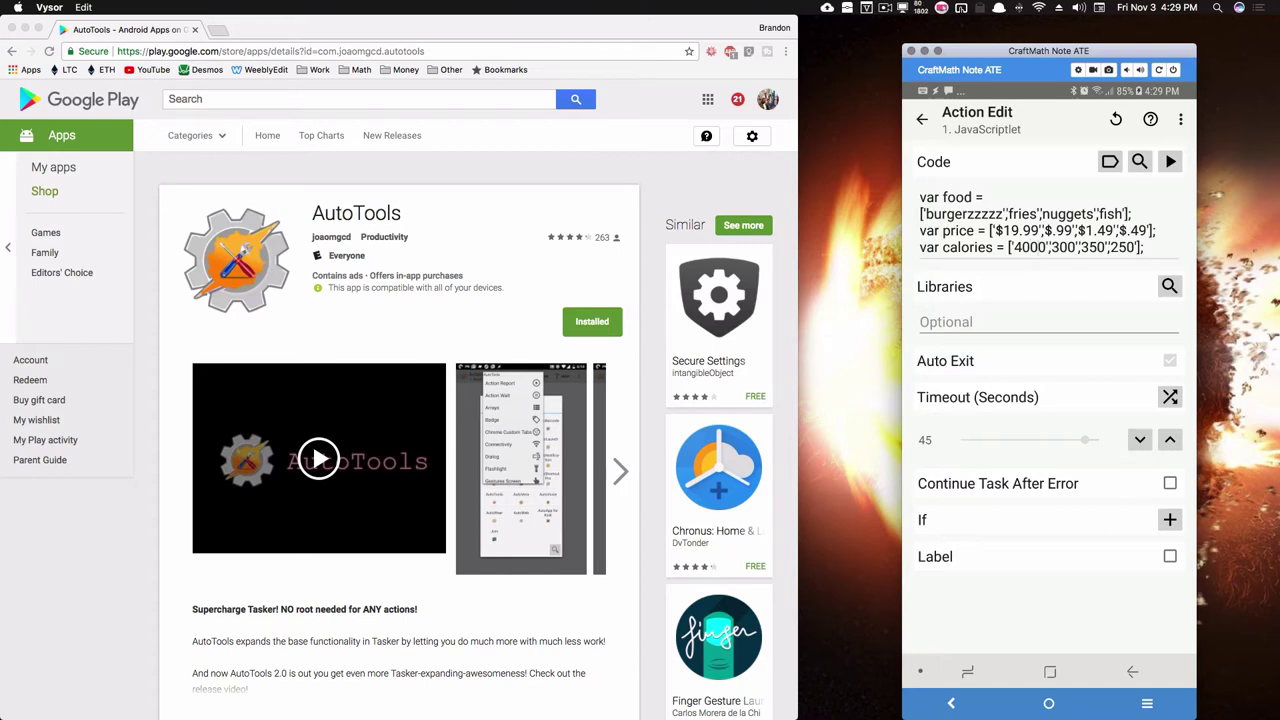
- Save the edited JavaScriptlet action and run the task to test the changed arrays
left_click(922, 119)
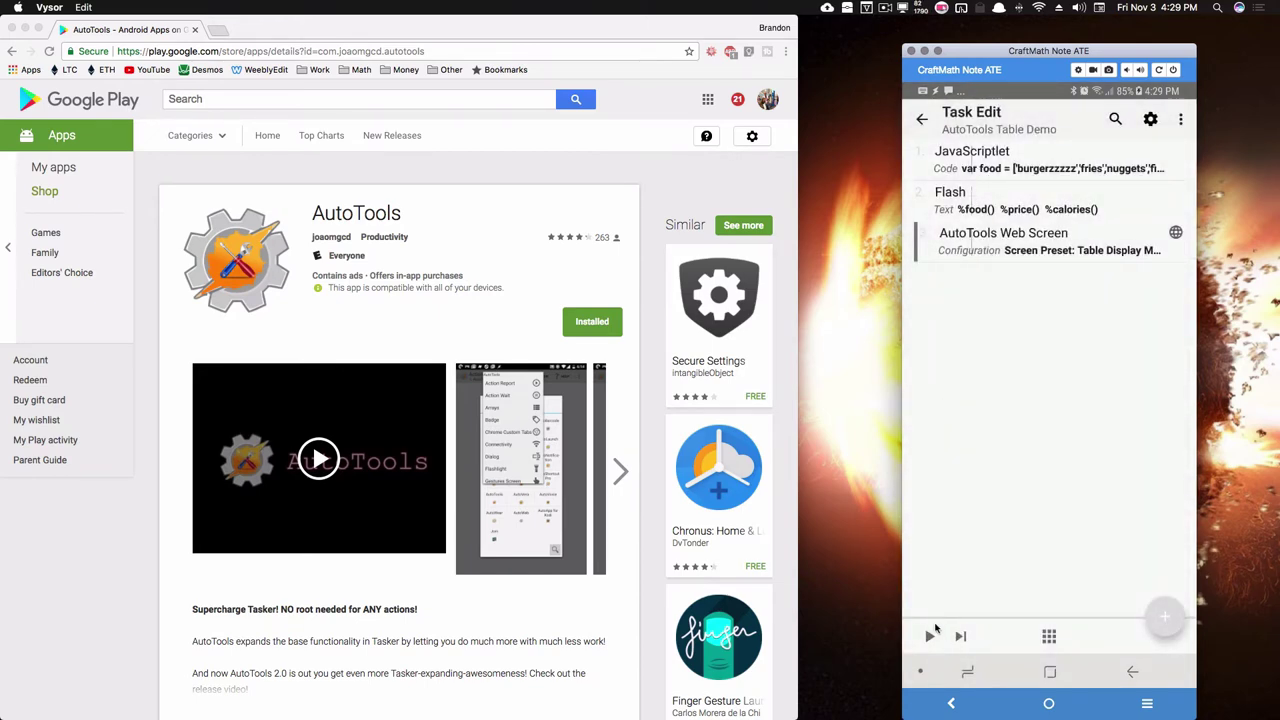
left_click(929, 636)
left_click(930, 636)
- Remove the var keyword from the food array declaration in the JavaScriptlet and run the task
left_click(1046, 172)
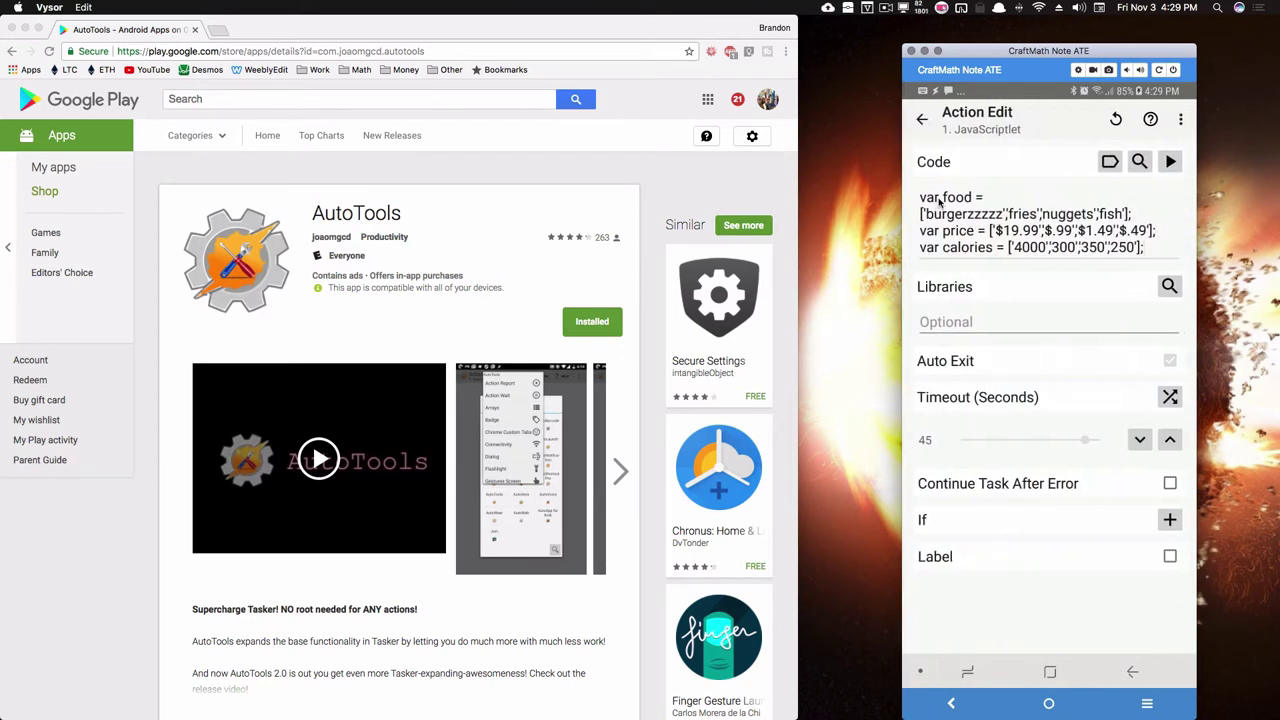
left_click(939, 203)
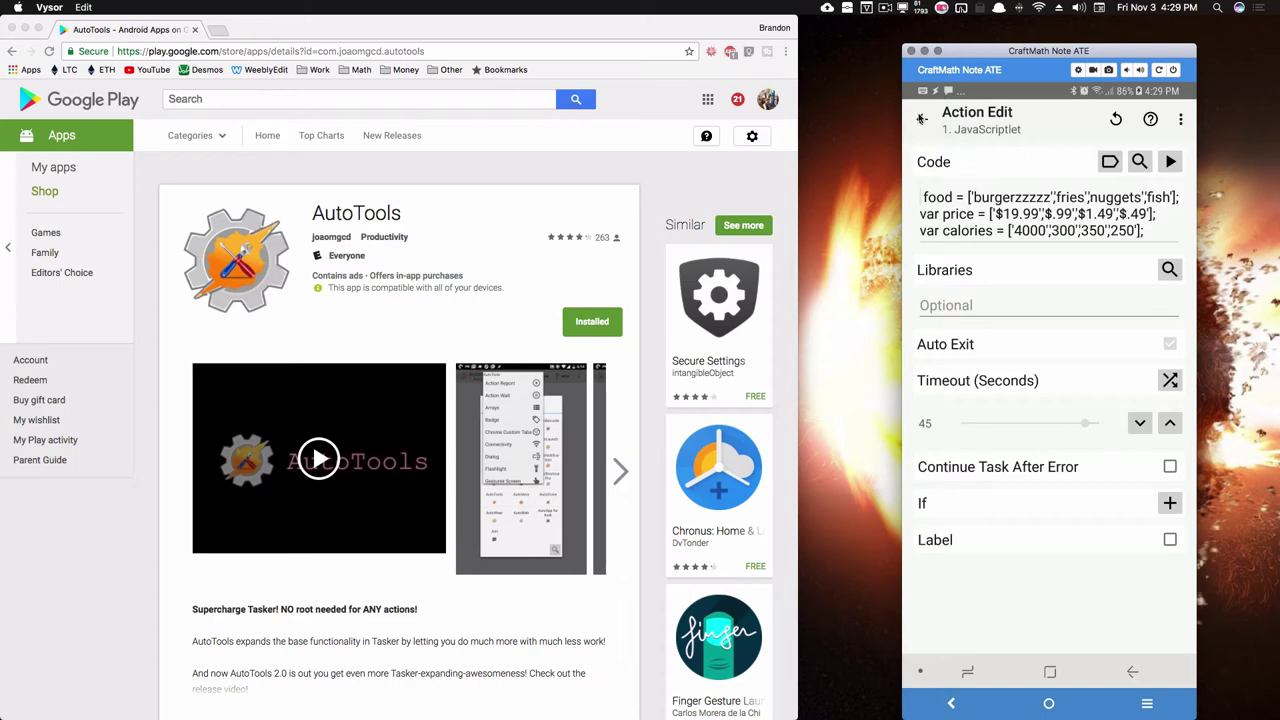
left_click(920, 119)
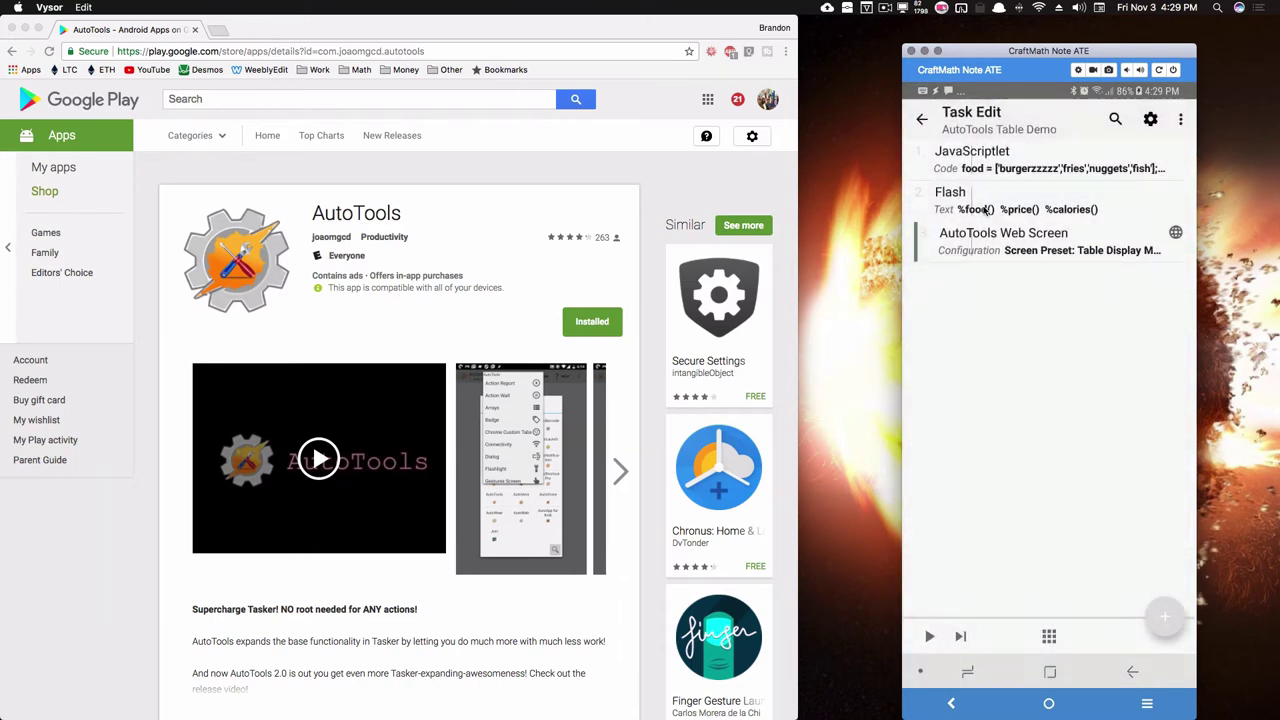
left_click(932, 638)
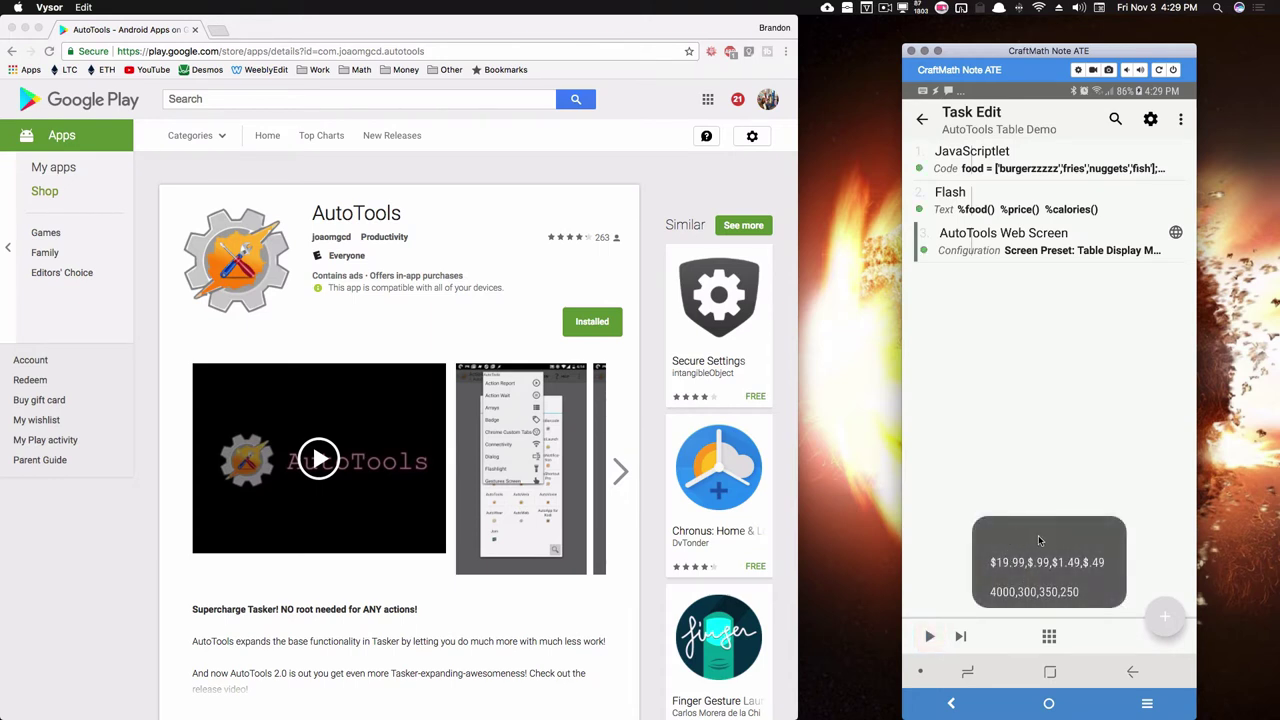
- Restore the var keyword before food in the JavaScriptlet code and run the task again
left_click(1002, 170)
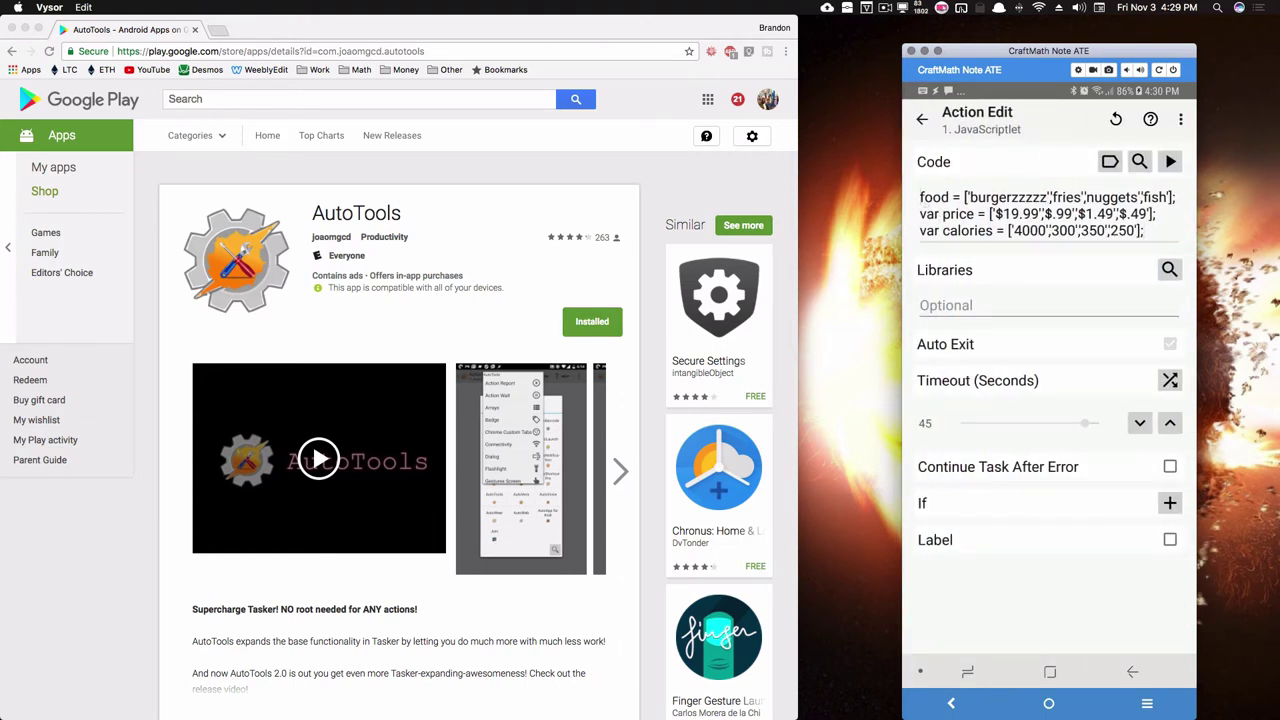
type("var")
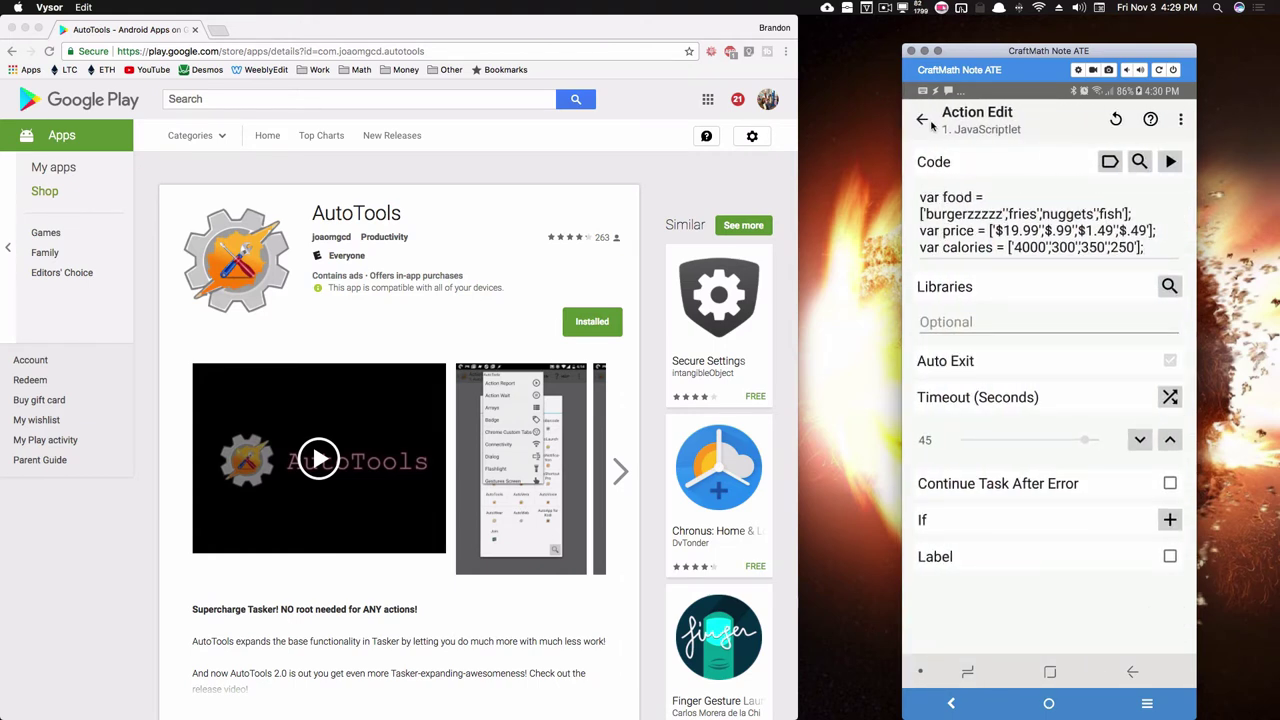
left_click(928, 121)
left_click(929, 636)
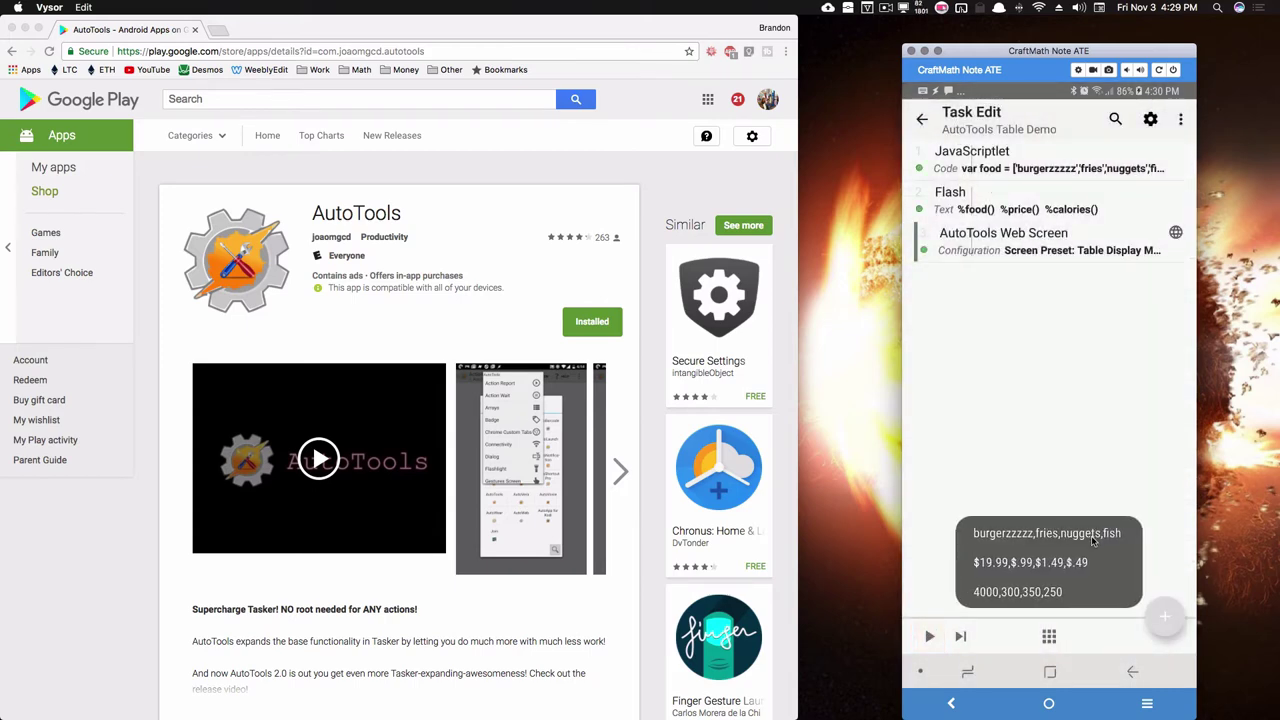
- Disable the Flash action and enable the AutoTools Web Screen action in the task
left_click(1038, 207)
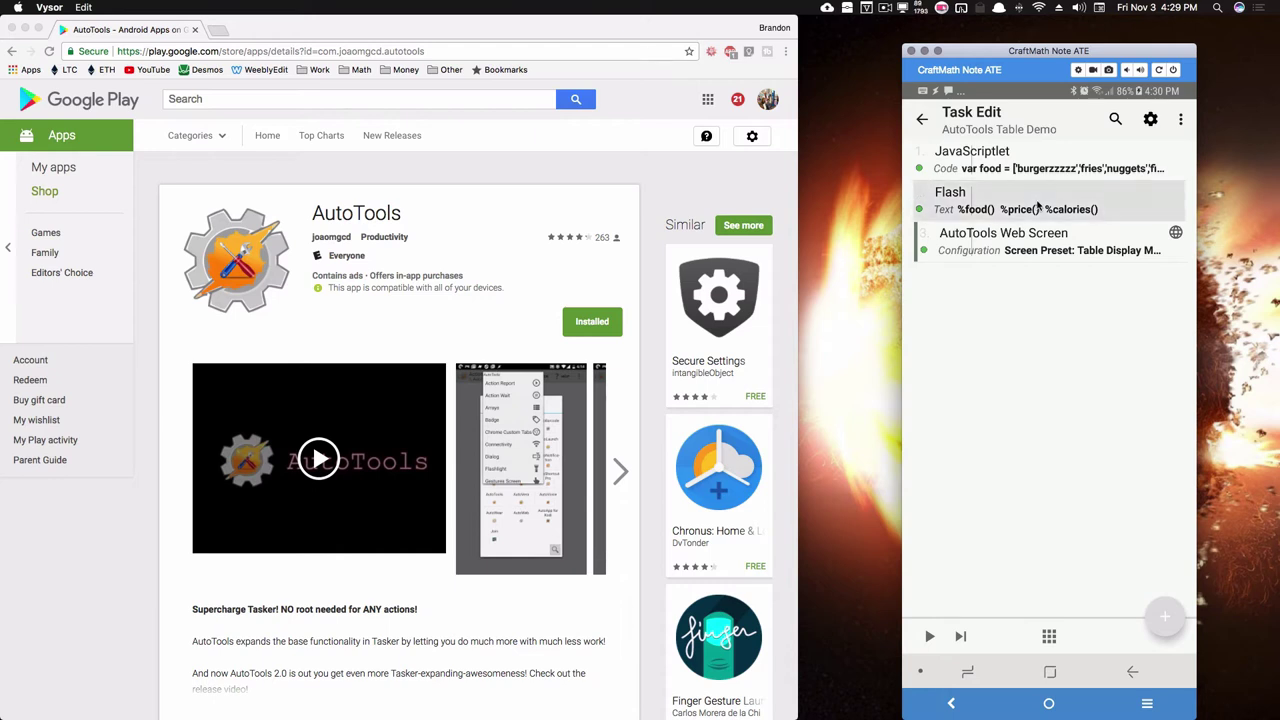
left_click(1150, 119)
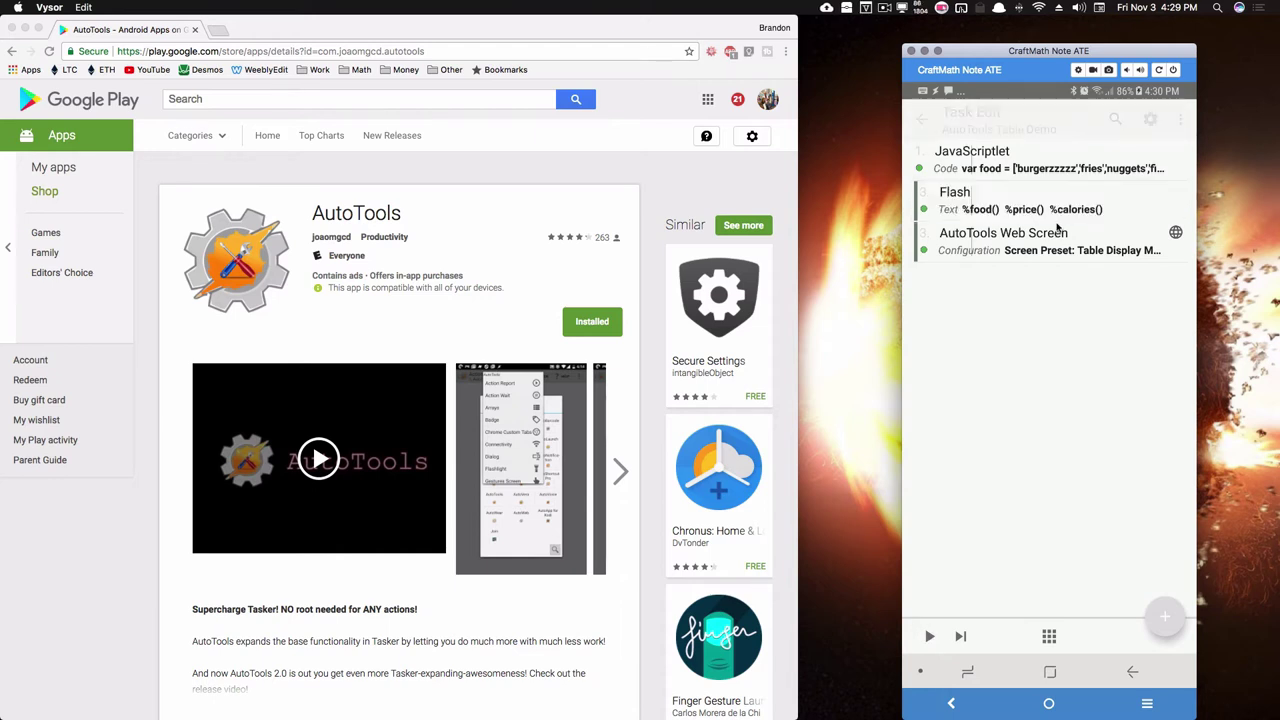
left_click(1047, 247)
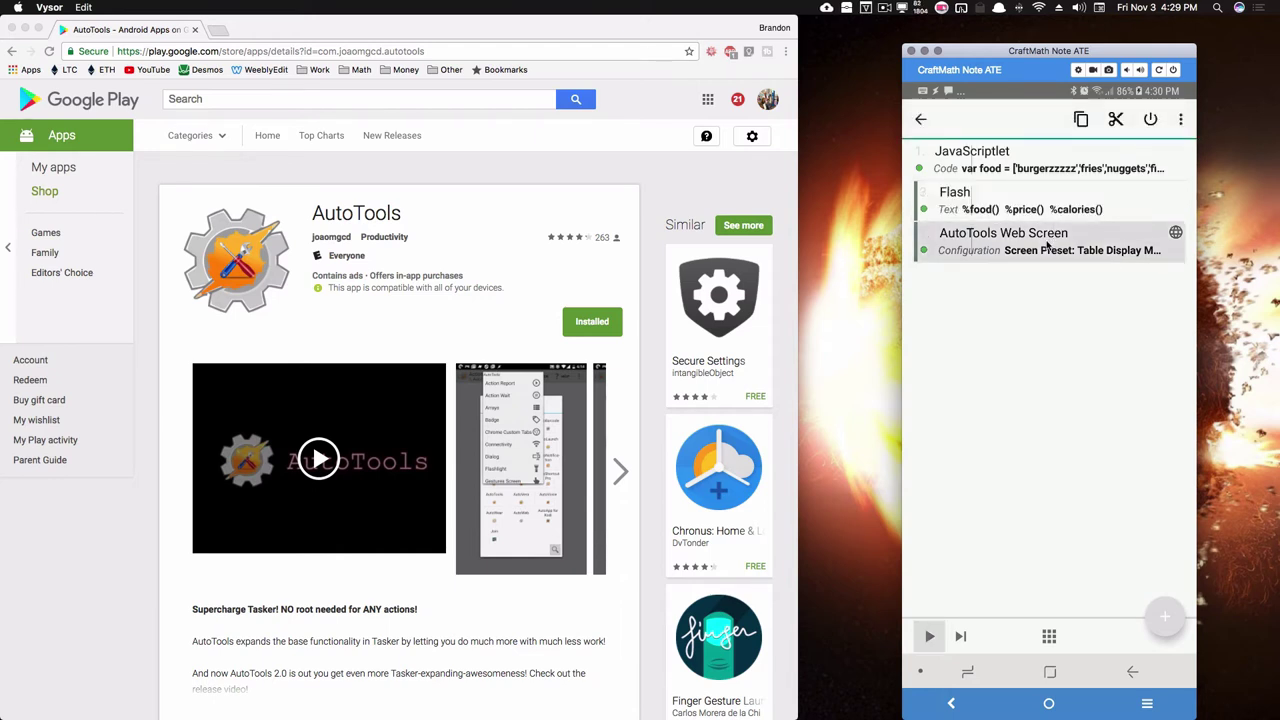
left_click(1145, 131)
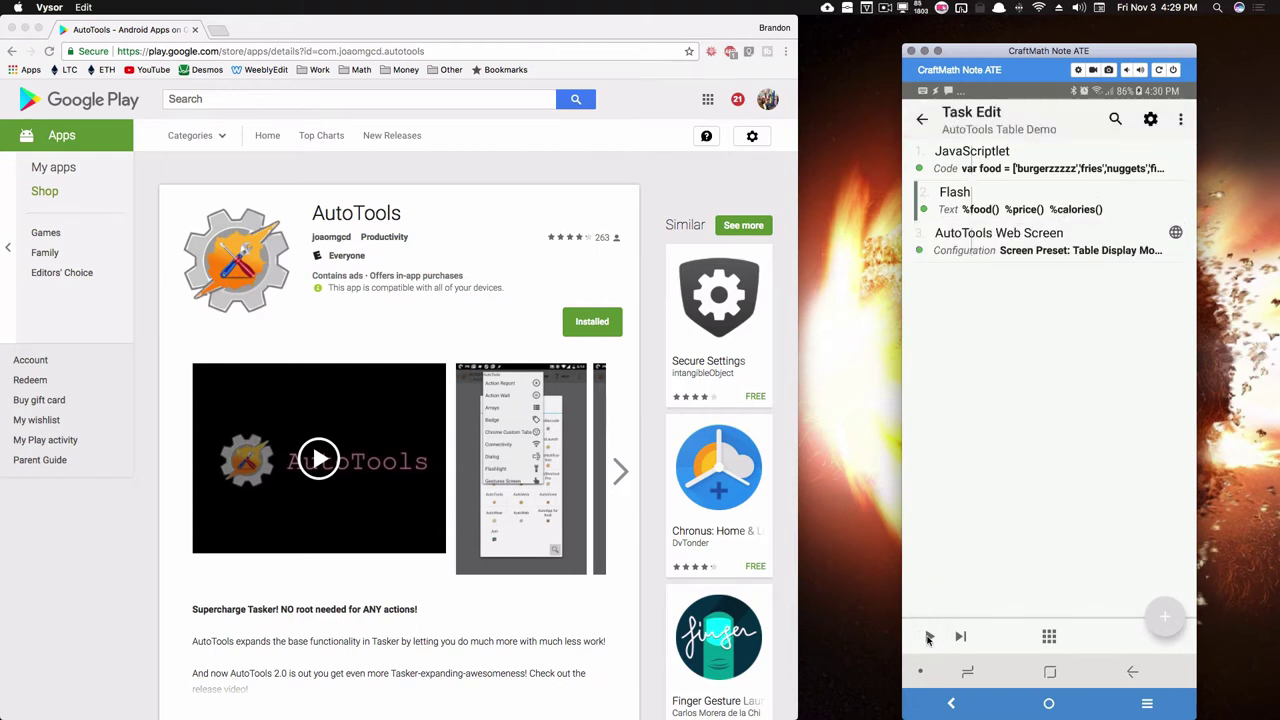
- Run the task to view the food menu as a web screen table and close the table
left_click(928, 637)
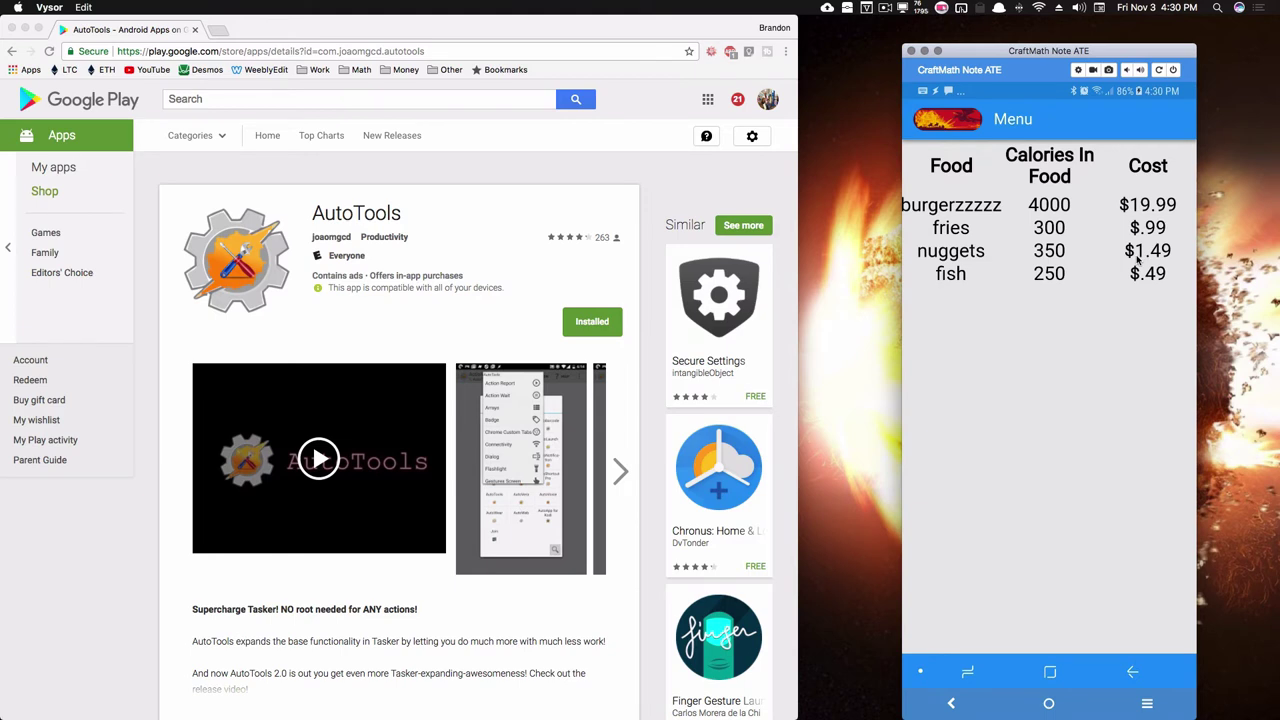
left_click(1136, 670)
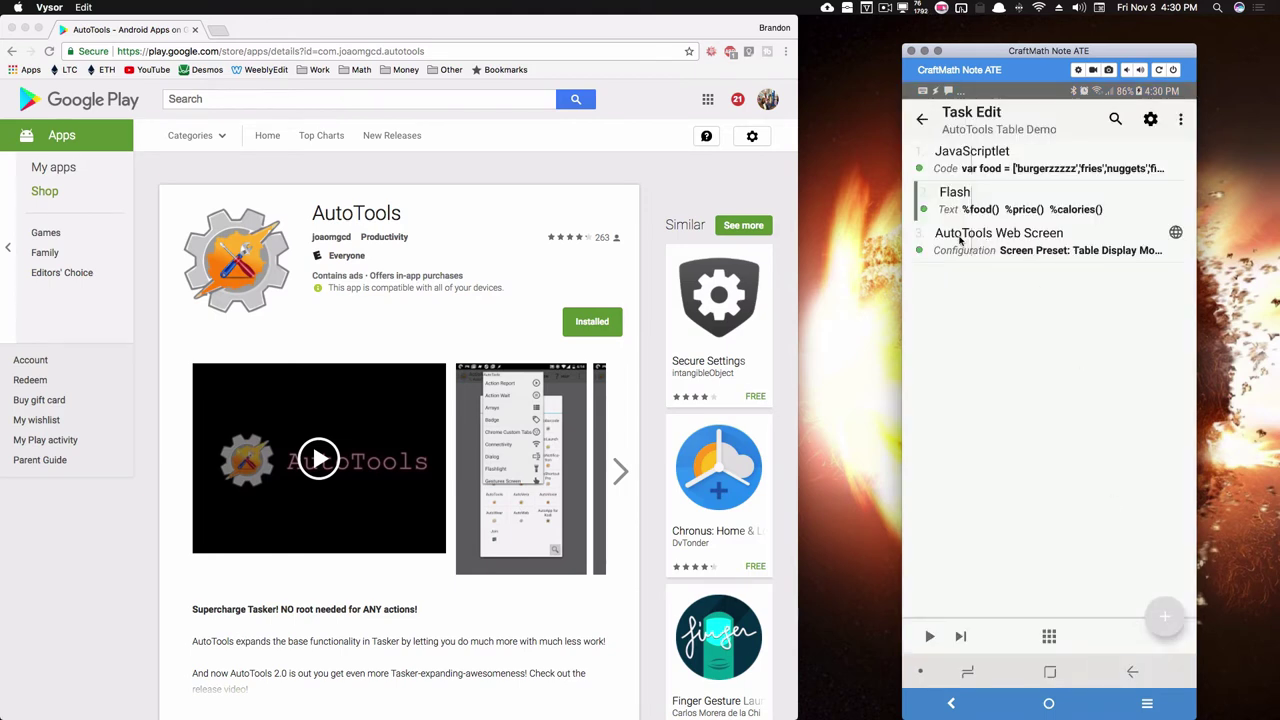
left_click(1168, 614)
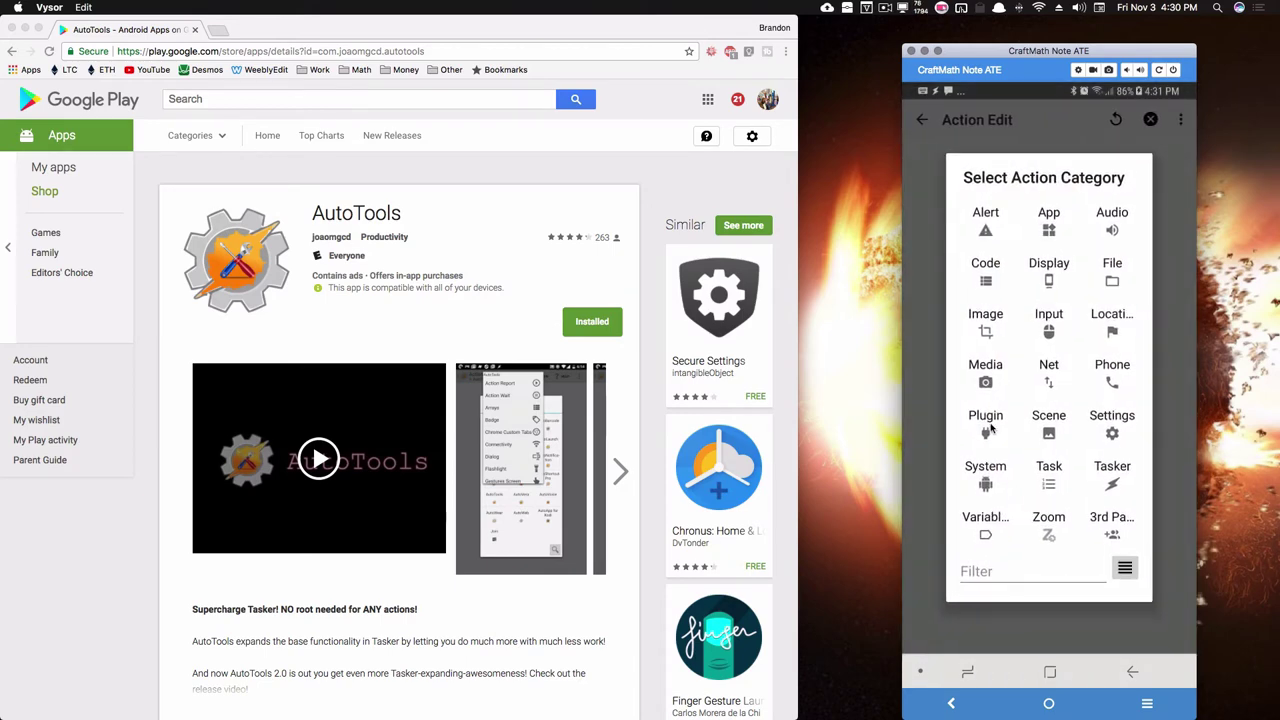
left_click(1000, 415)
left_click(1113, 338)
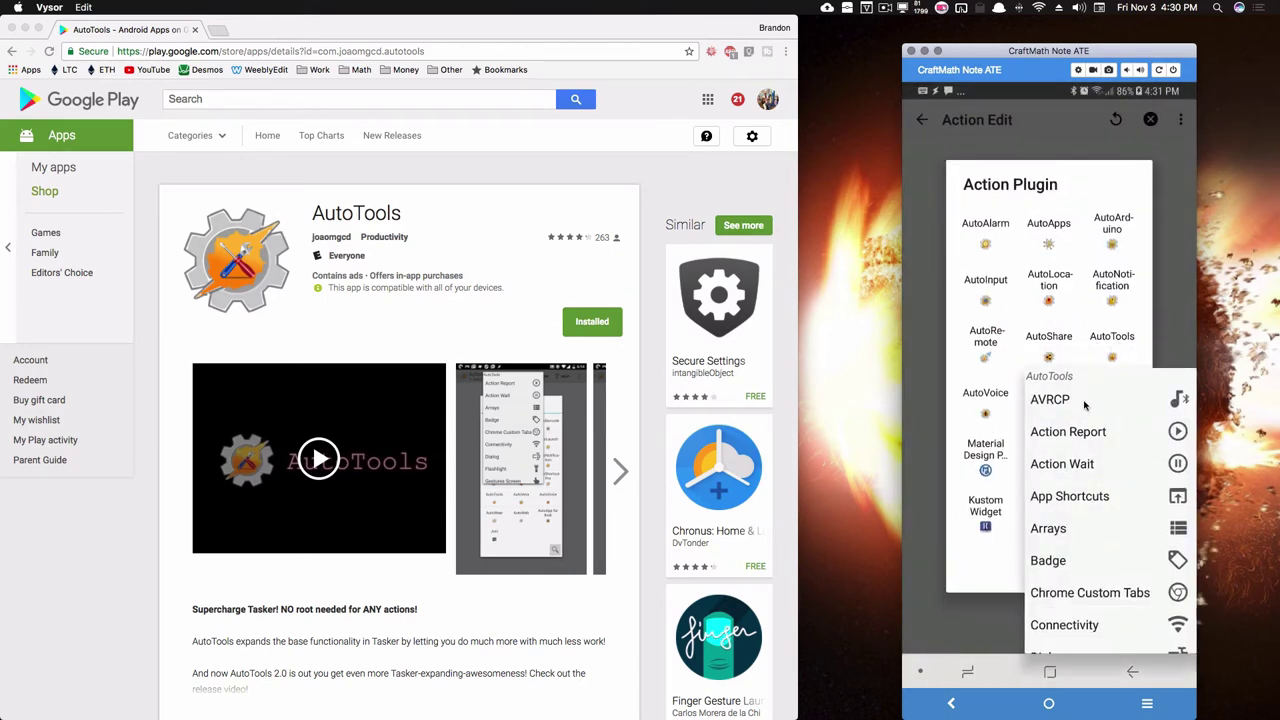
scroll(1084, 404, "down", 10)
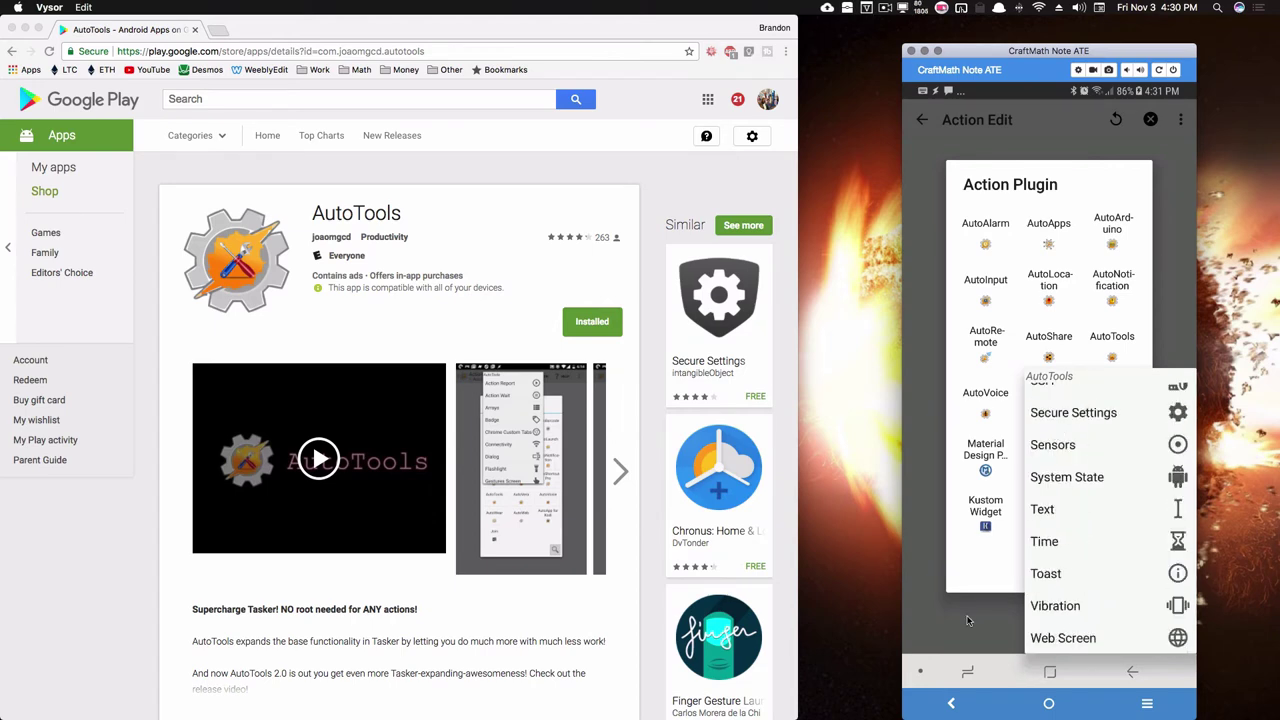
left_click(1063, 637)
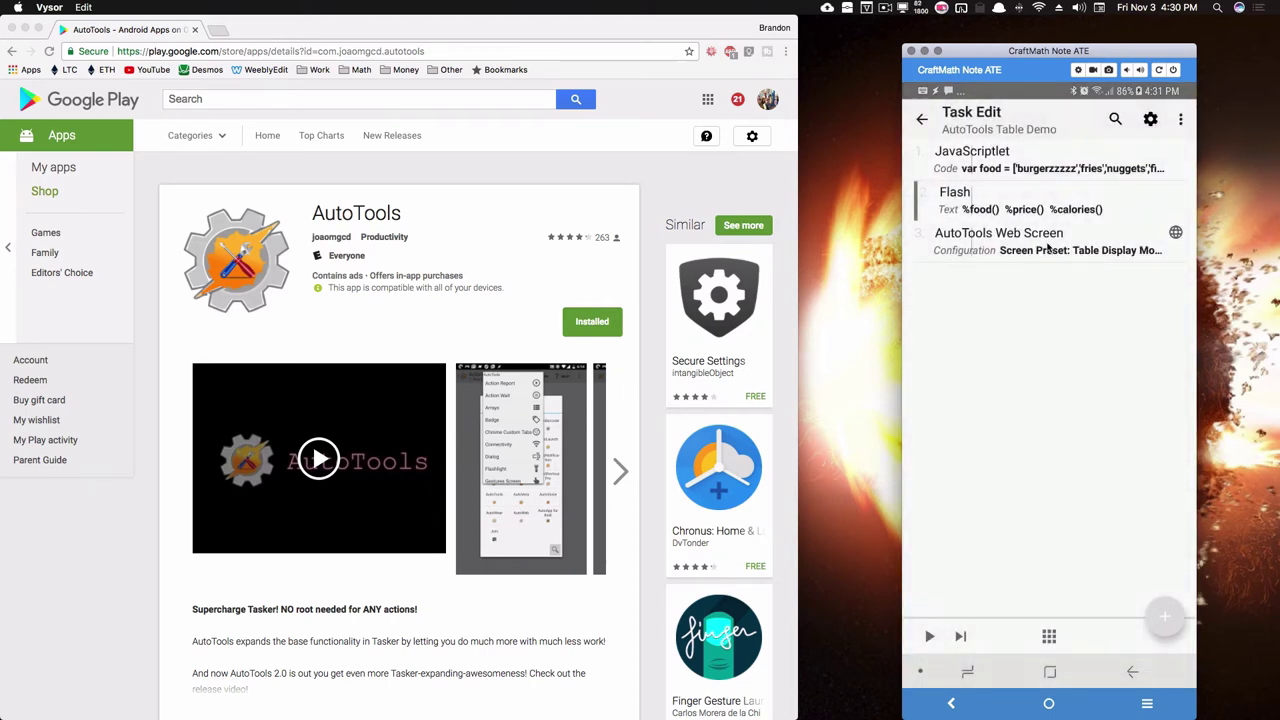
- Open the configuration of the AutoTools Web Screen action and look through the available screen presets
left_click(1048, 248)
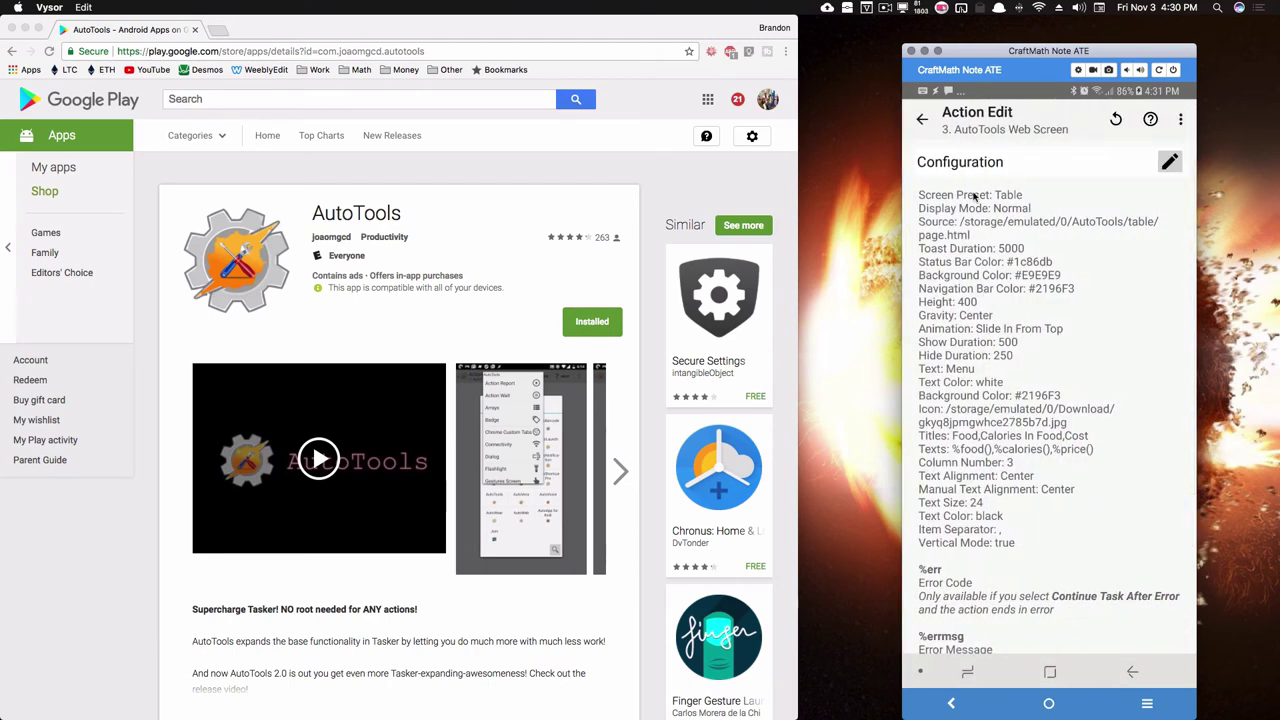
left_click(1170, 162)
left_click(1006, 203)
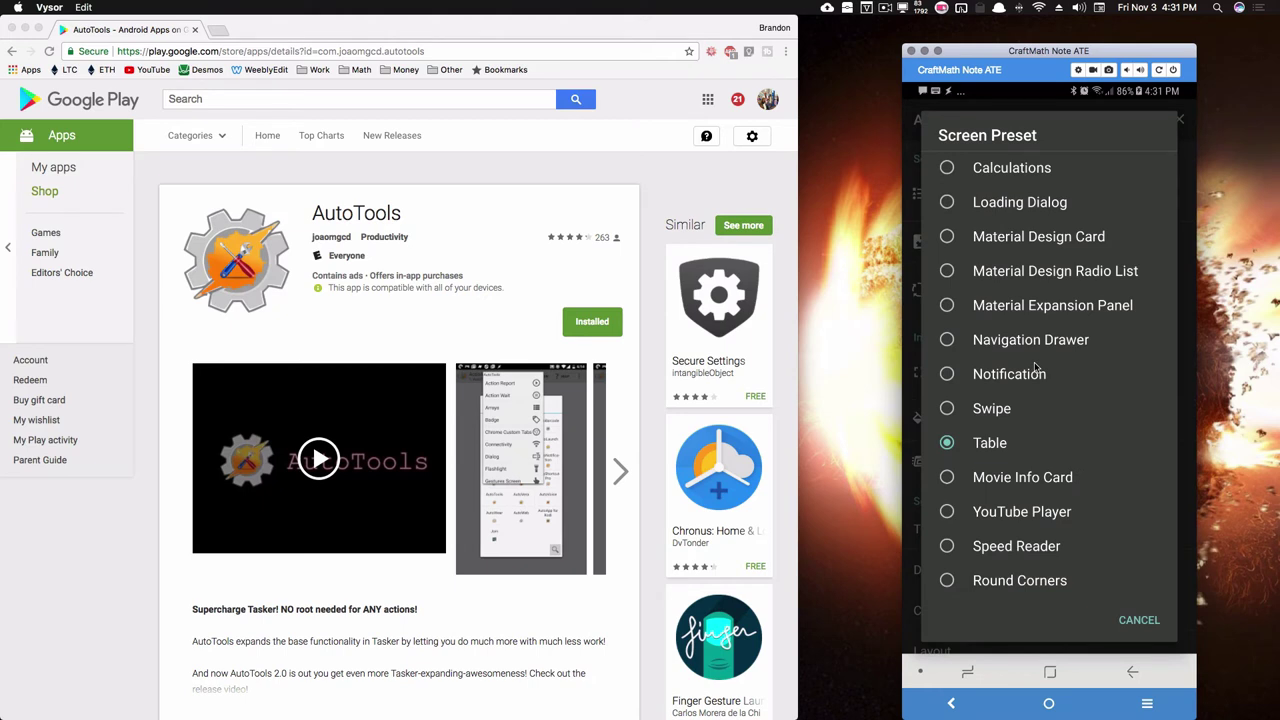
left_click(1139, 624)
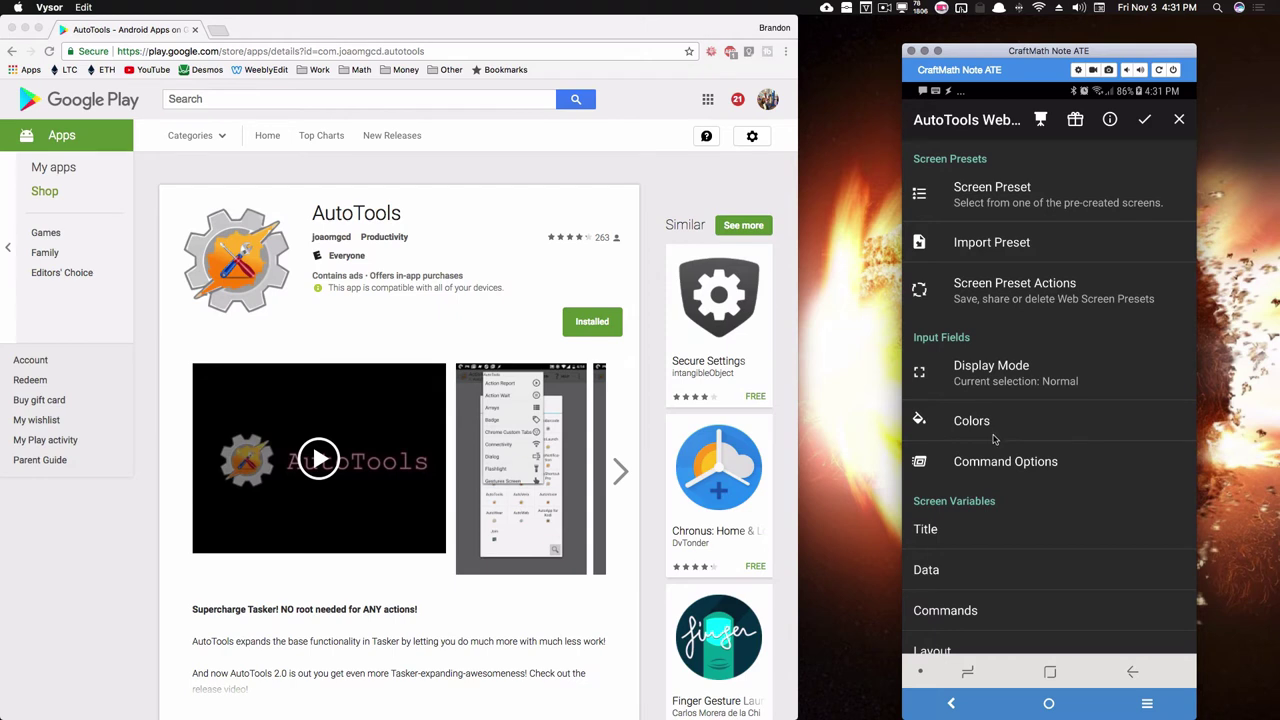
- Check the text set in the Title screen variables of the web screen
scroll(995, 497, "down", 2)
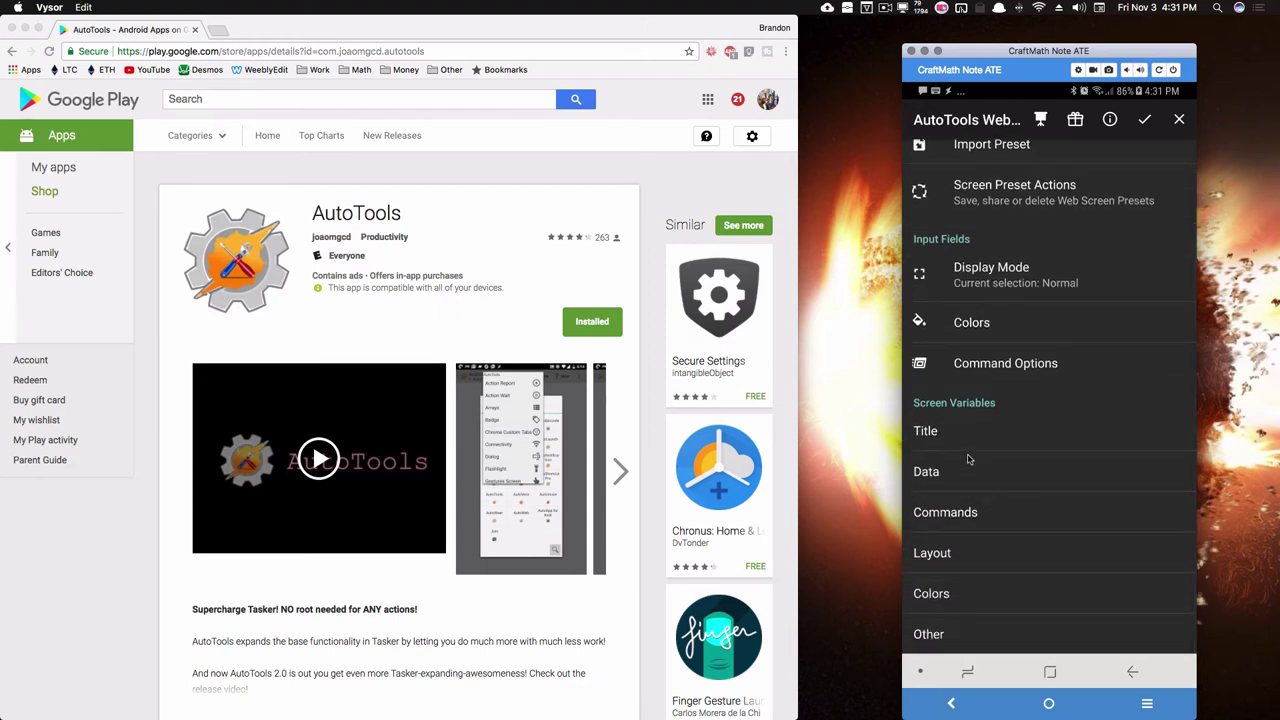
left_click(962, 441)
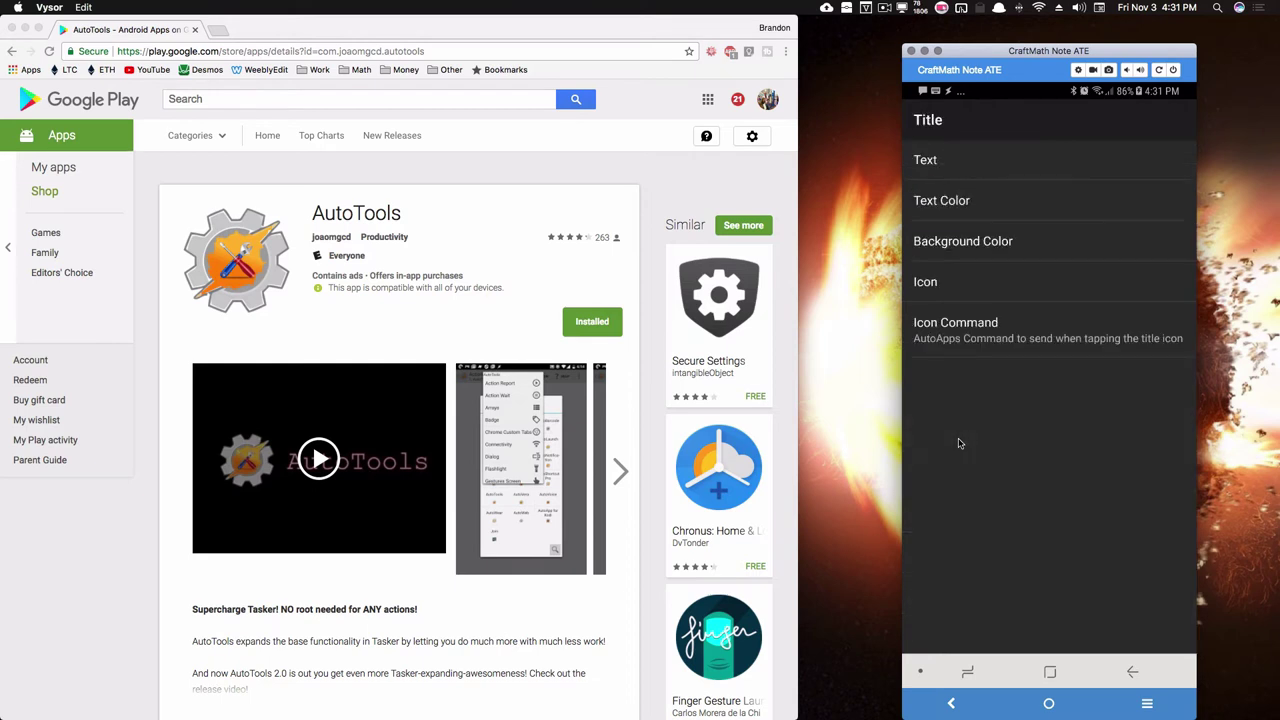
left_click(980, 165)
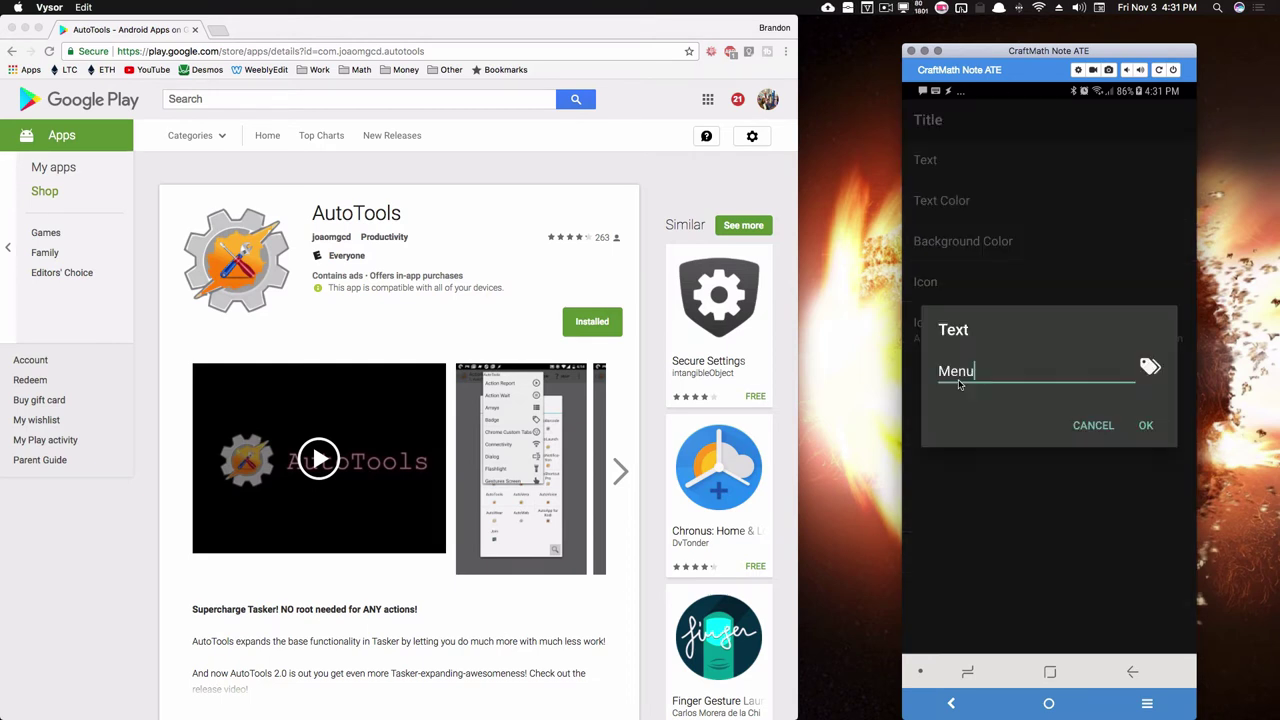
left_click(1147, 426)
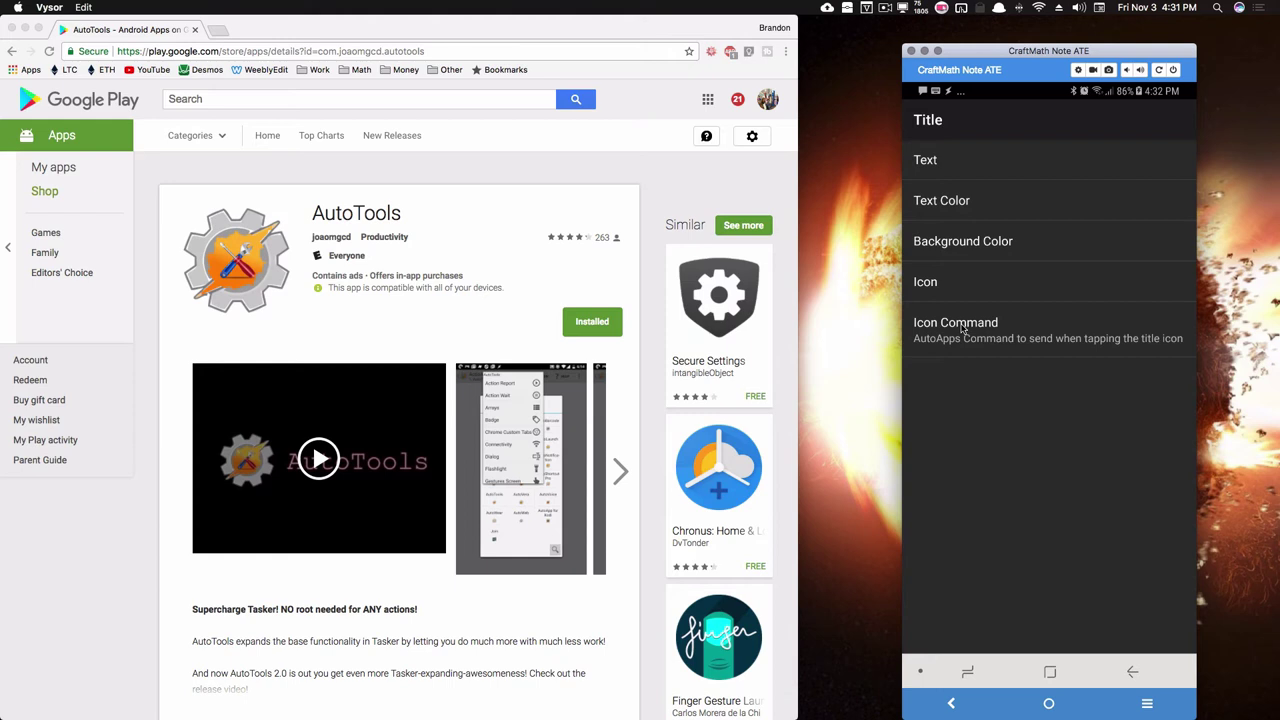
left_click(1148, 667)
- In the Data titles, change the "Calories In Food" column title to "Caloriezzz"
left_click(970, 479)
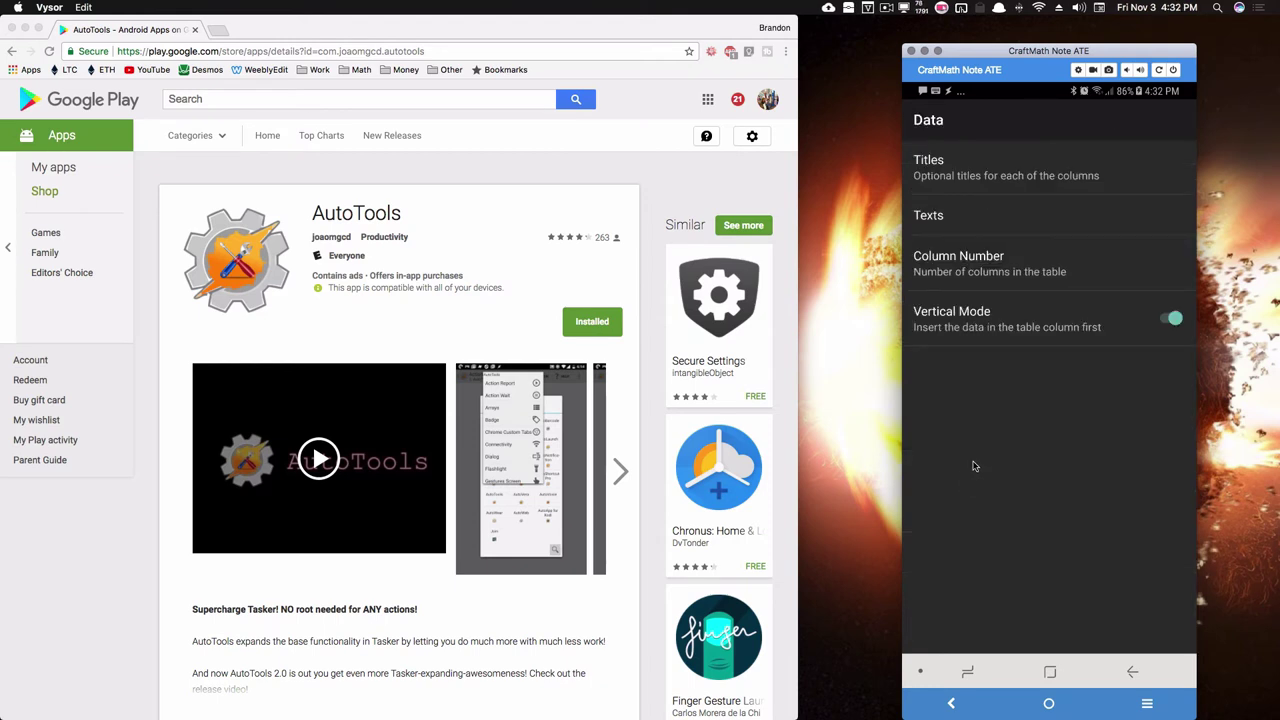
left_click(979, 180)
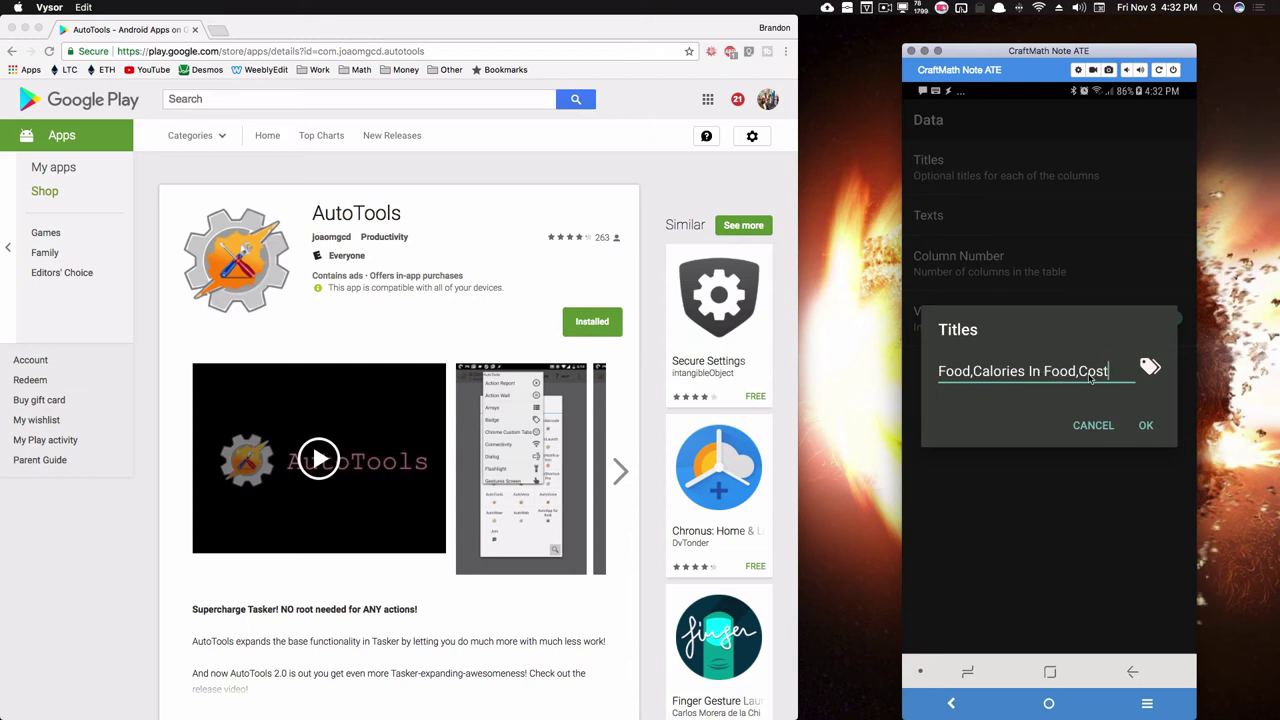
left_click(1075, 377)
key("BackSpace")
key("BackSpace")
key("BackSpace")
key("BackSpace")
key("BackSpace")
key("BackSpace")
key("BackSpace")
key("BackSpace")
key("BackSpace")
type("zzz")
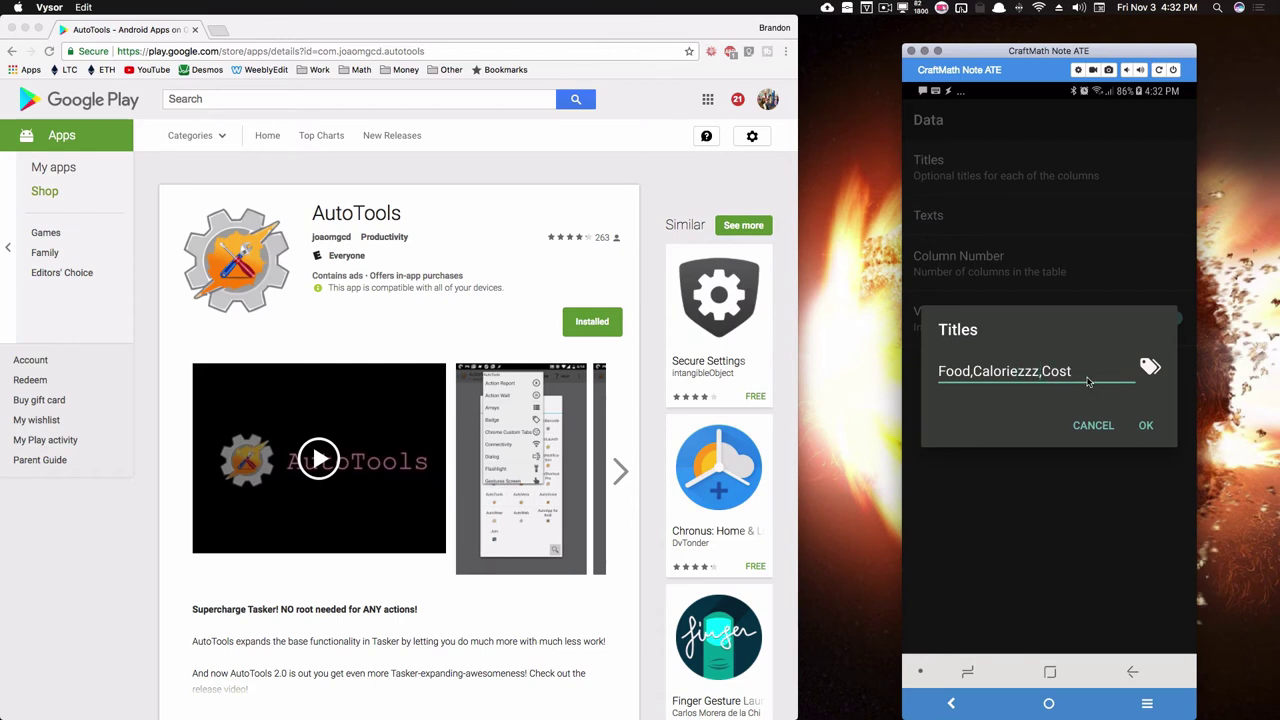
- Change the last column title from Cost to "Price"
left_click(1074, 377)
key("BackSpace")
key("BackSpace")
key("BackSpace")
key("BackSpace")
type("Price")
- Change the first column title to "MUnchiezzz" and save the titles
left_click(971, 372)
key("BackSpace")
key("BackSpace")
key("BackSpace")
key("BackSpace")
type("MUnchiezzz")
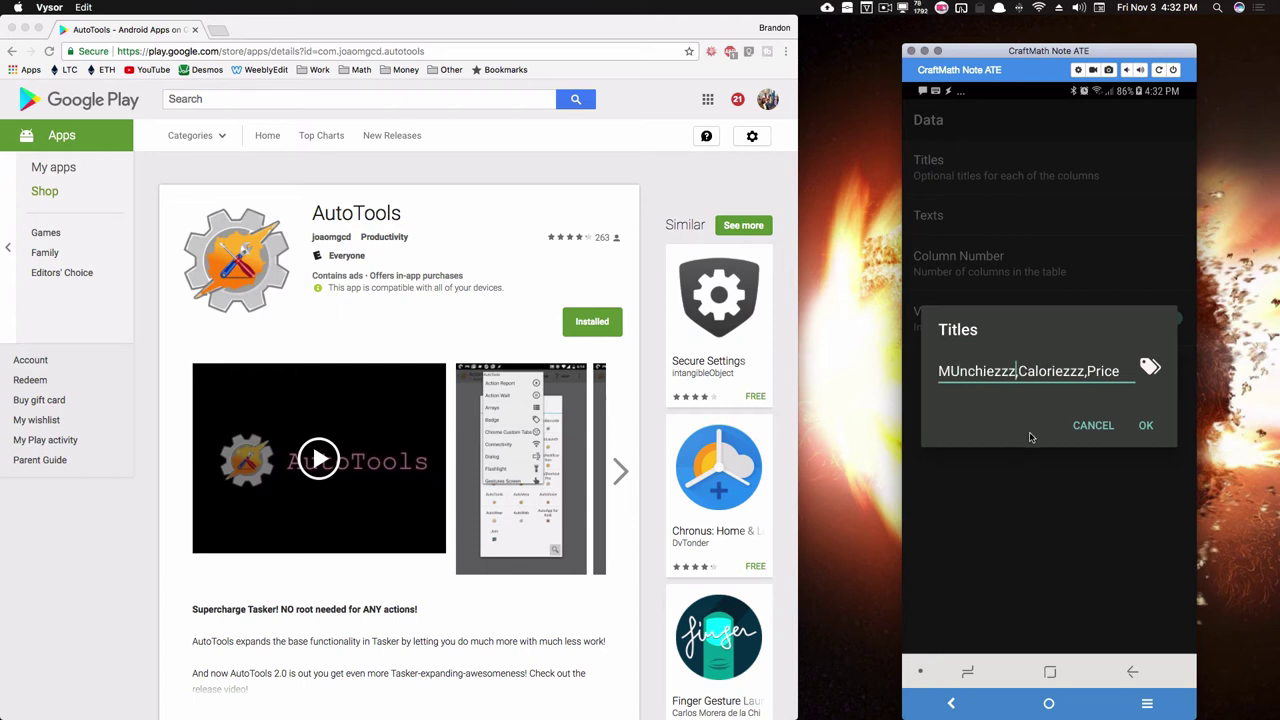
left_click(1146, 425)
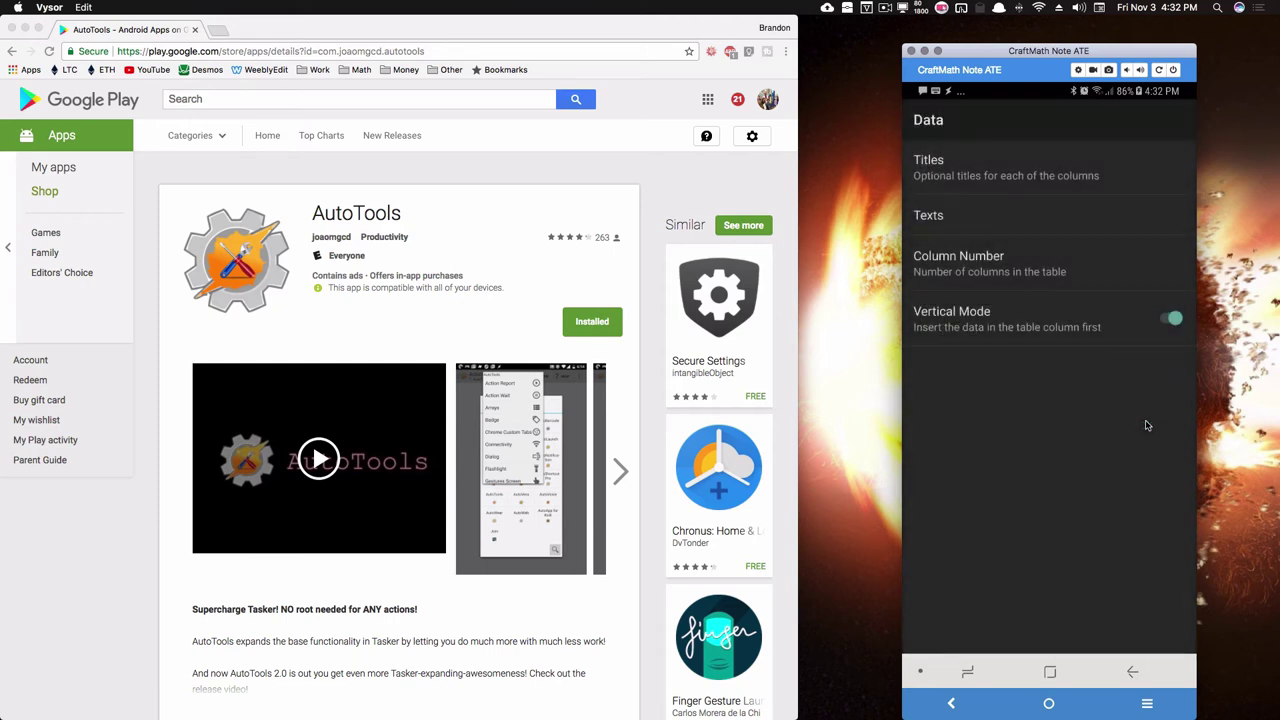
- Review the table's Texts, Titles, Column Number and Vertical Mode data settings
left_click(953, 218)
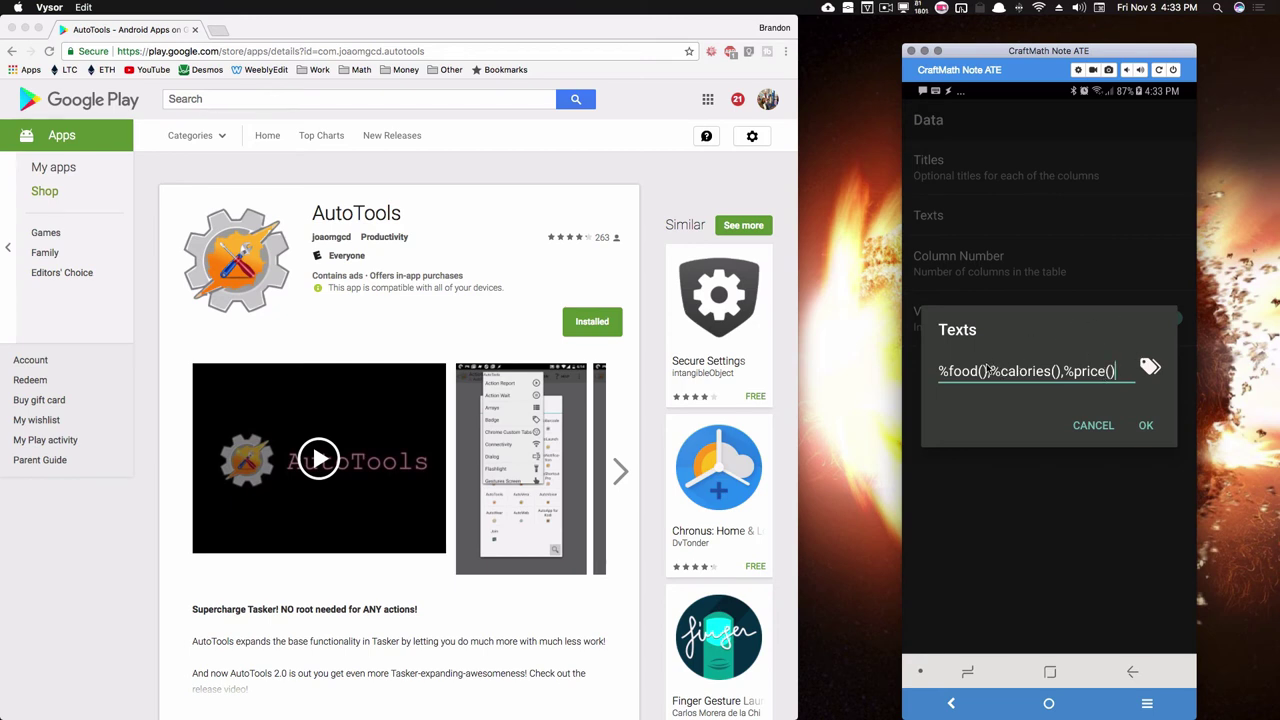
left_click(1146, 426)
left_click(966, 175)
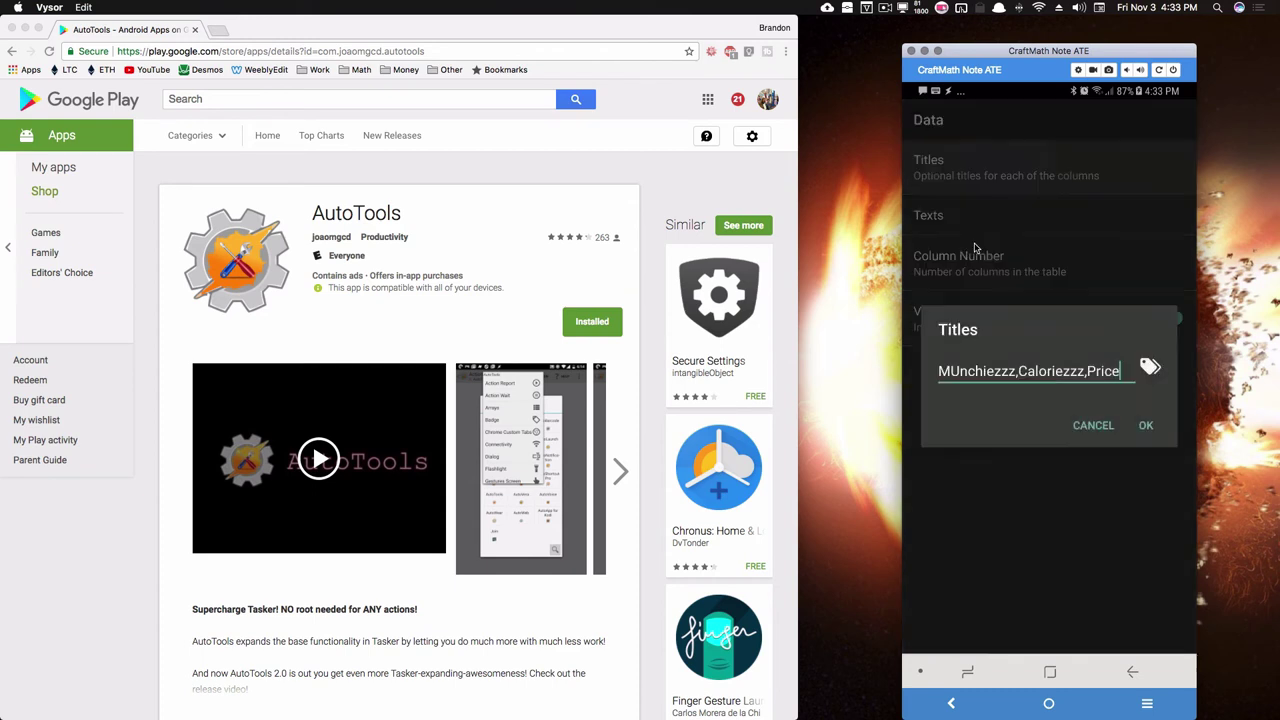
left_click(1146, 426)
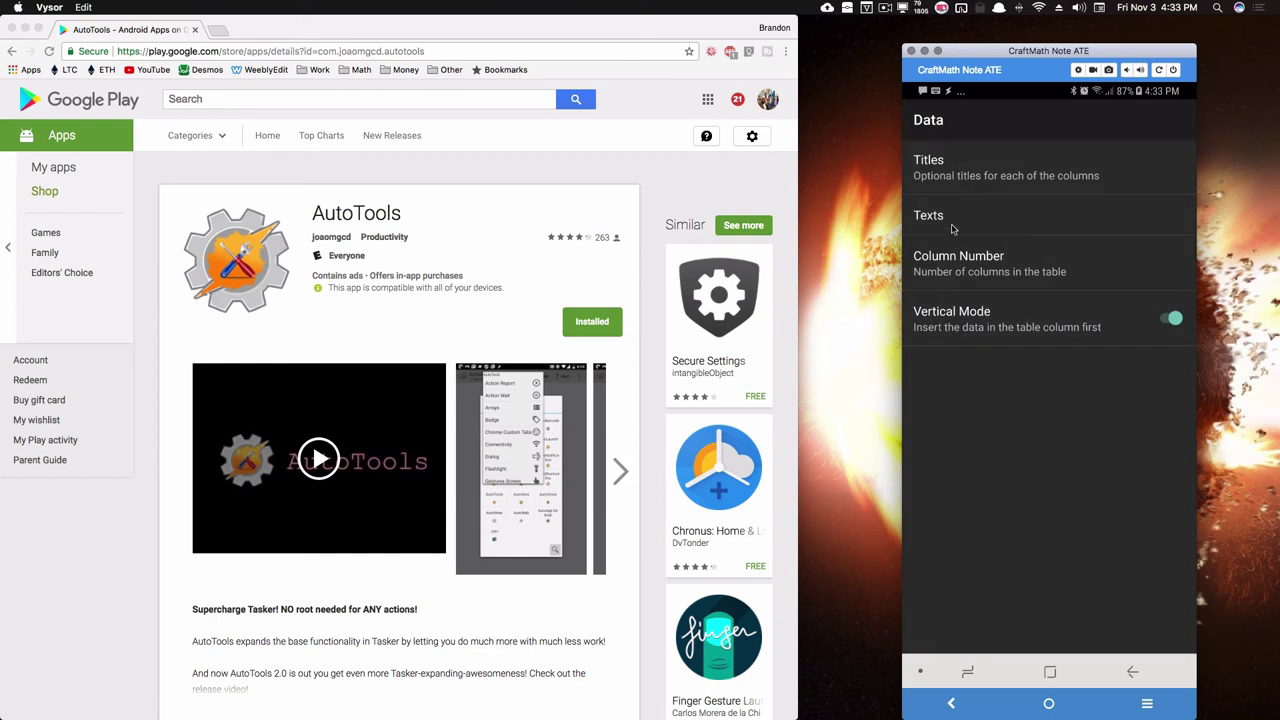
left_click(955, 260)
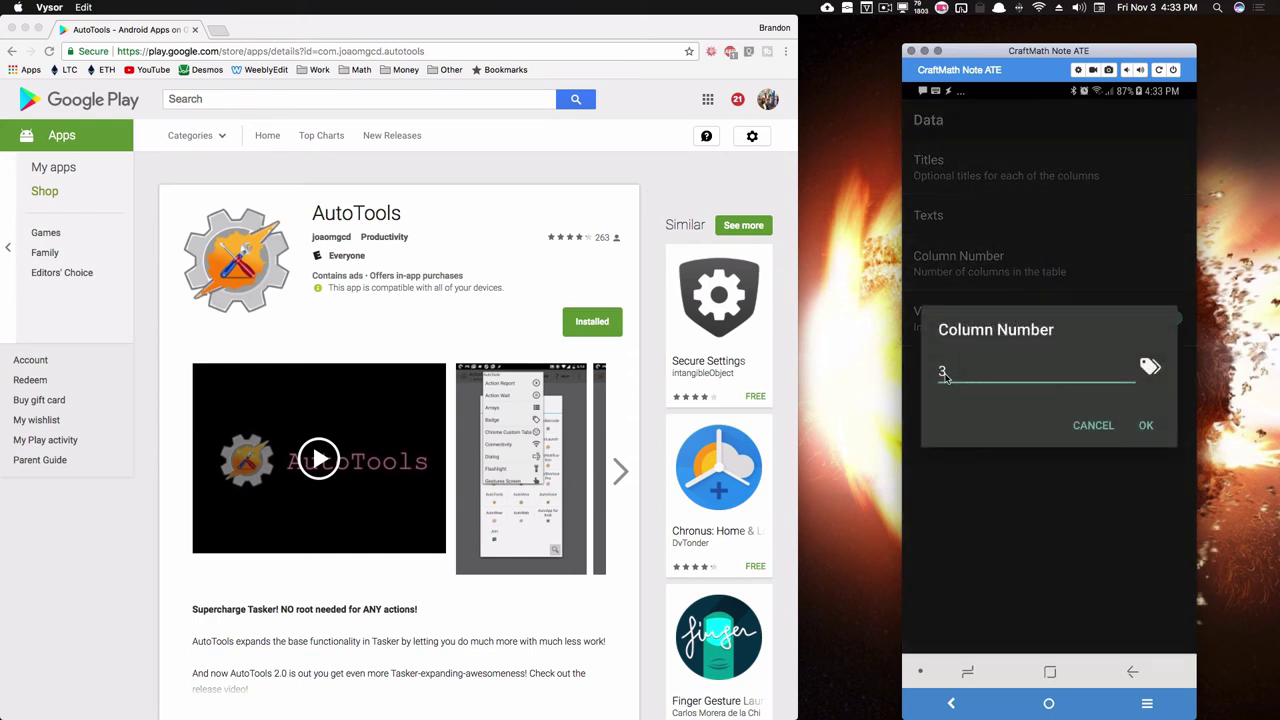
left_click(1146, 426)
left_click(1170, 320)
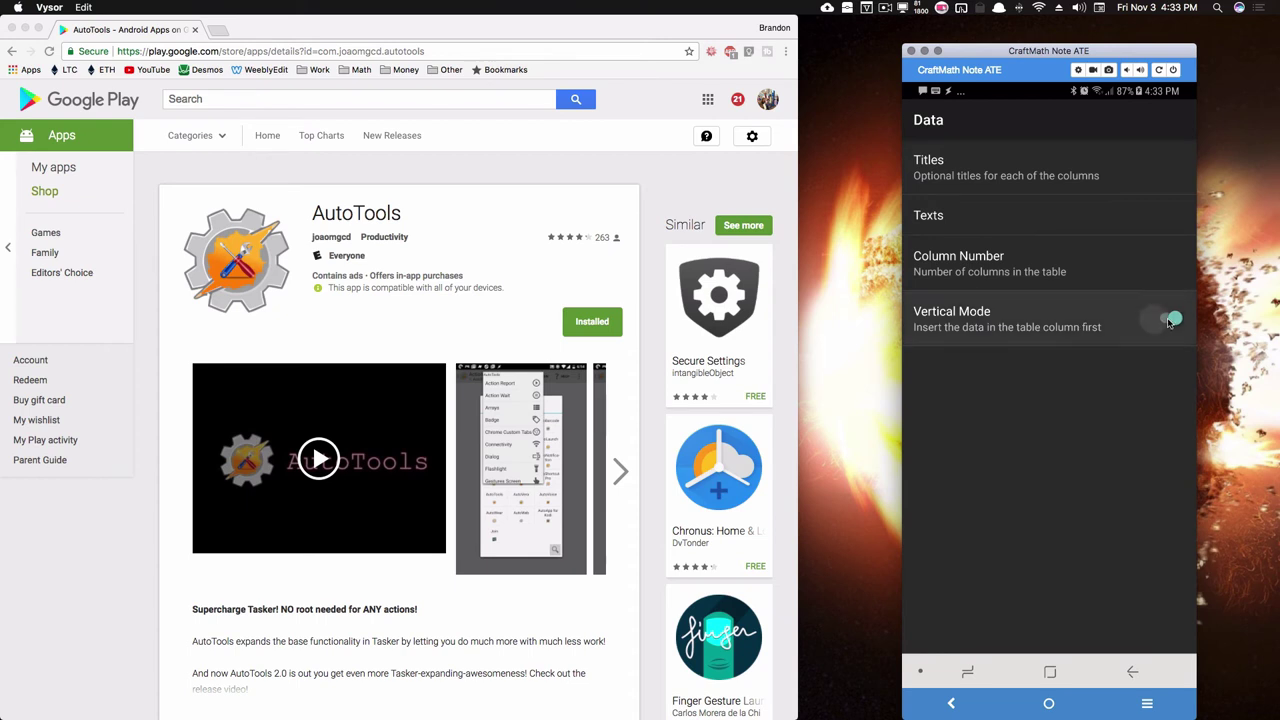
left_click(1170, 320)
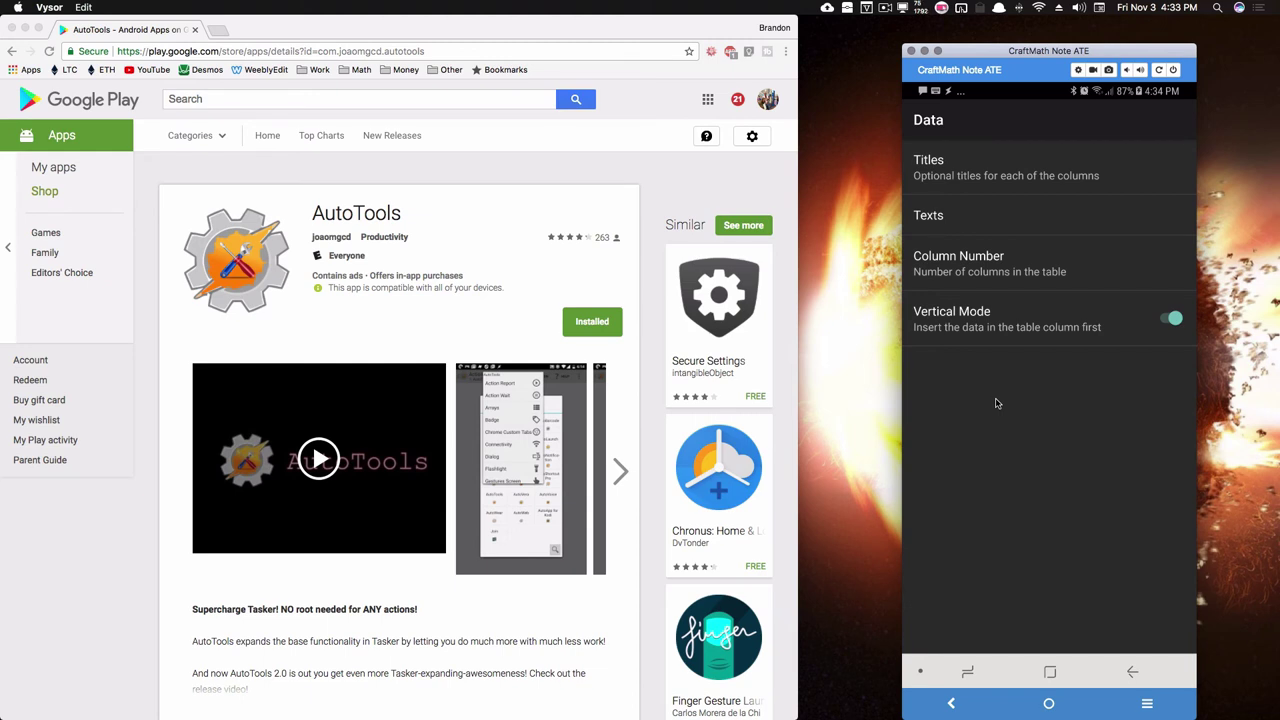
left_click(1134, 674)
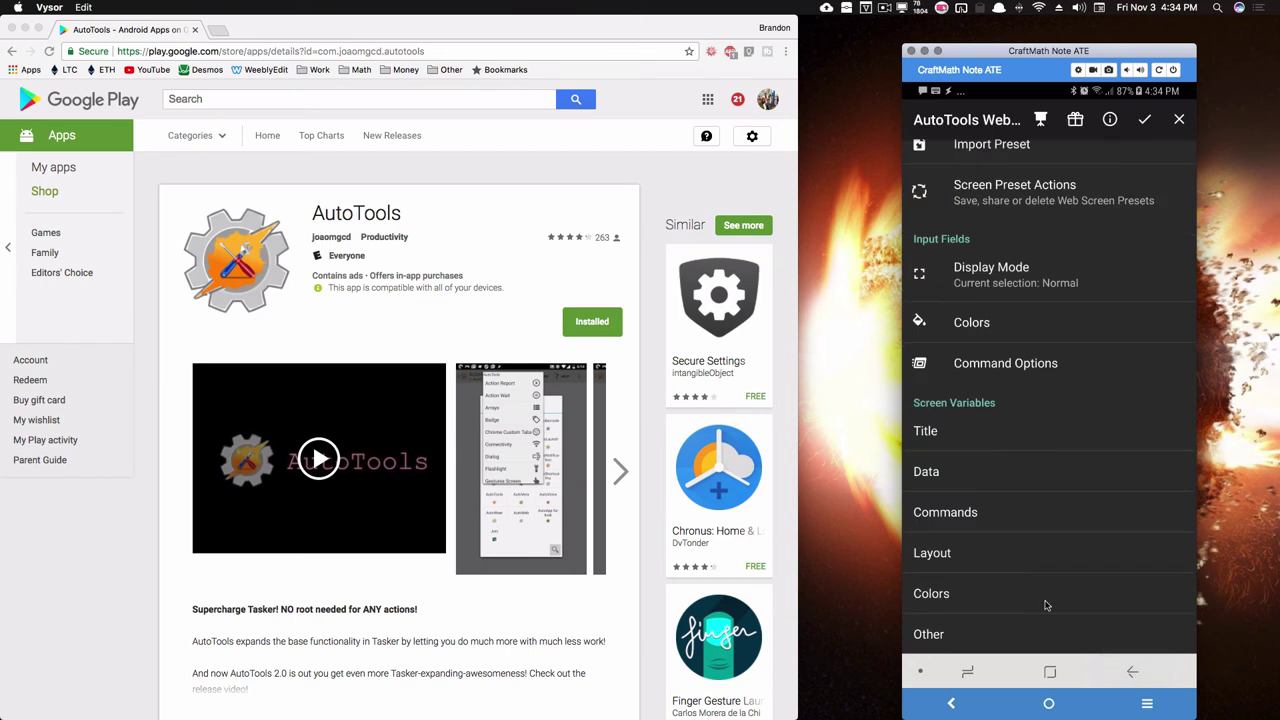
- Set the table's text size to 18 in the Layout variables
left_click(946, 556)
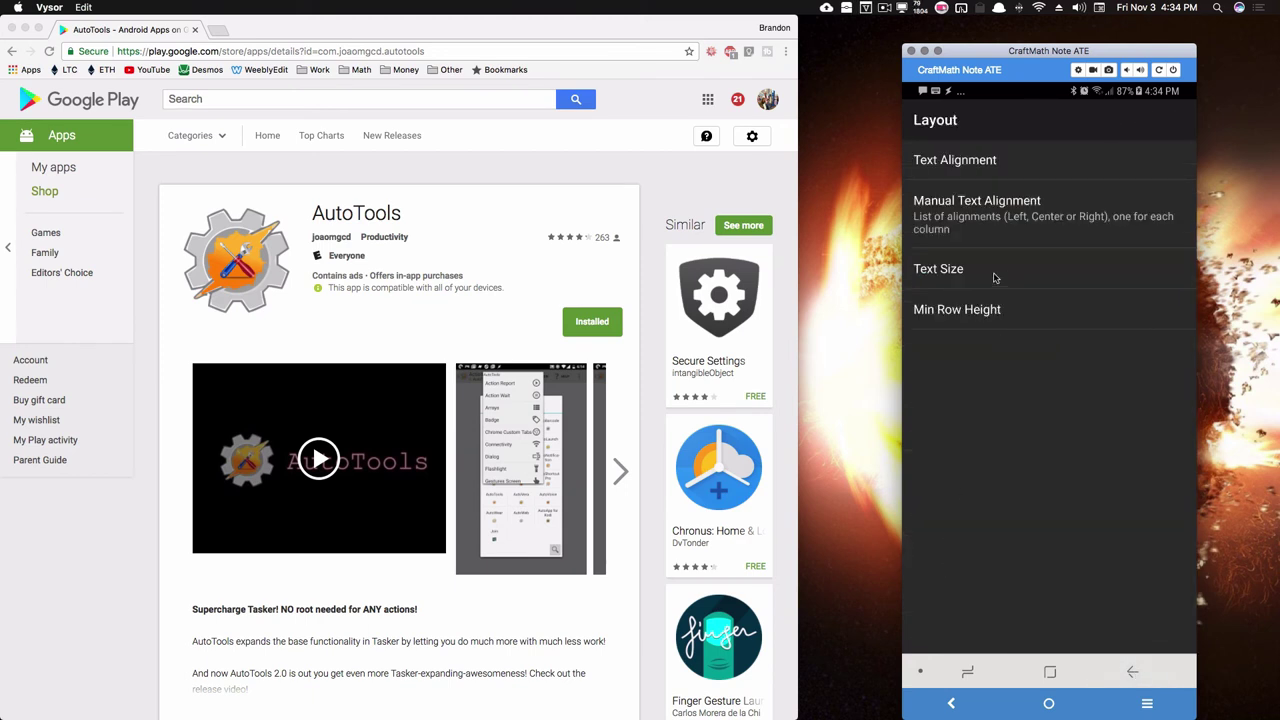
left_click(995, 272)
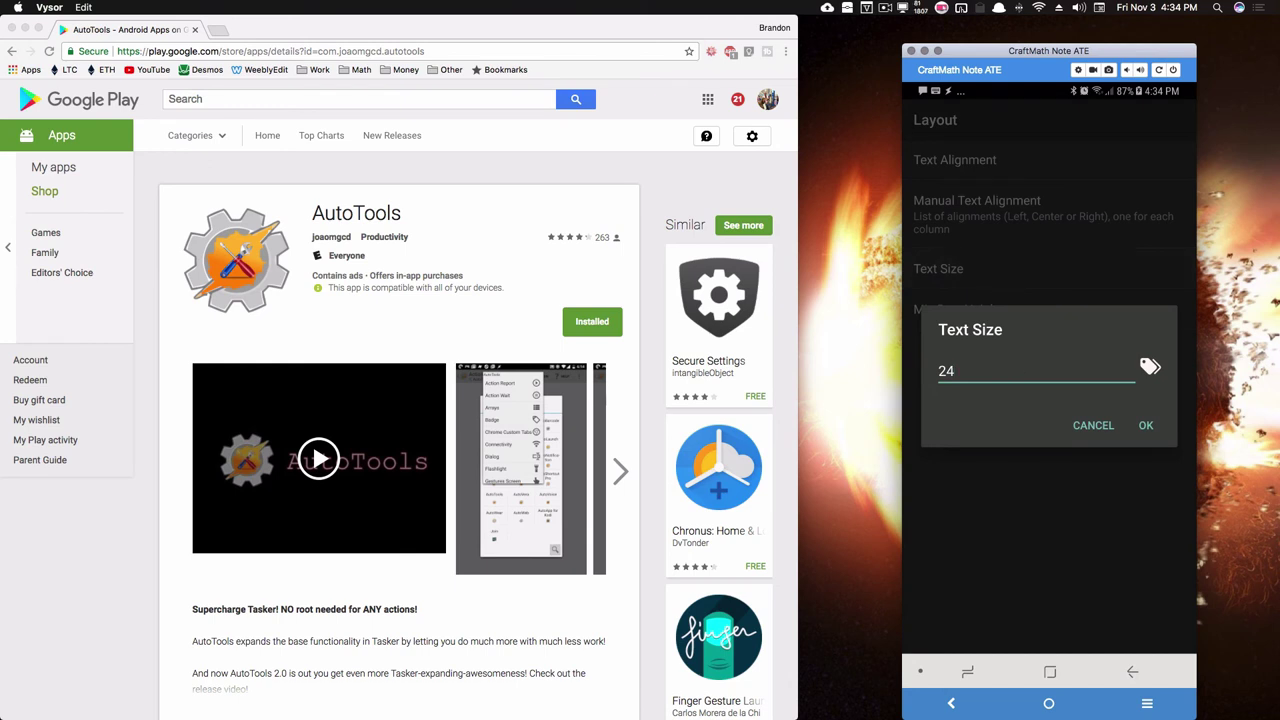
key("BackSpace")
key("BackSpace")
type("18")
left_click(1144, 424)
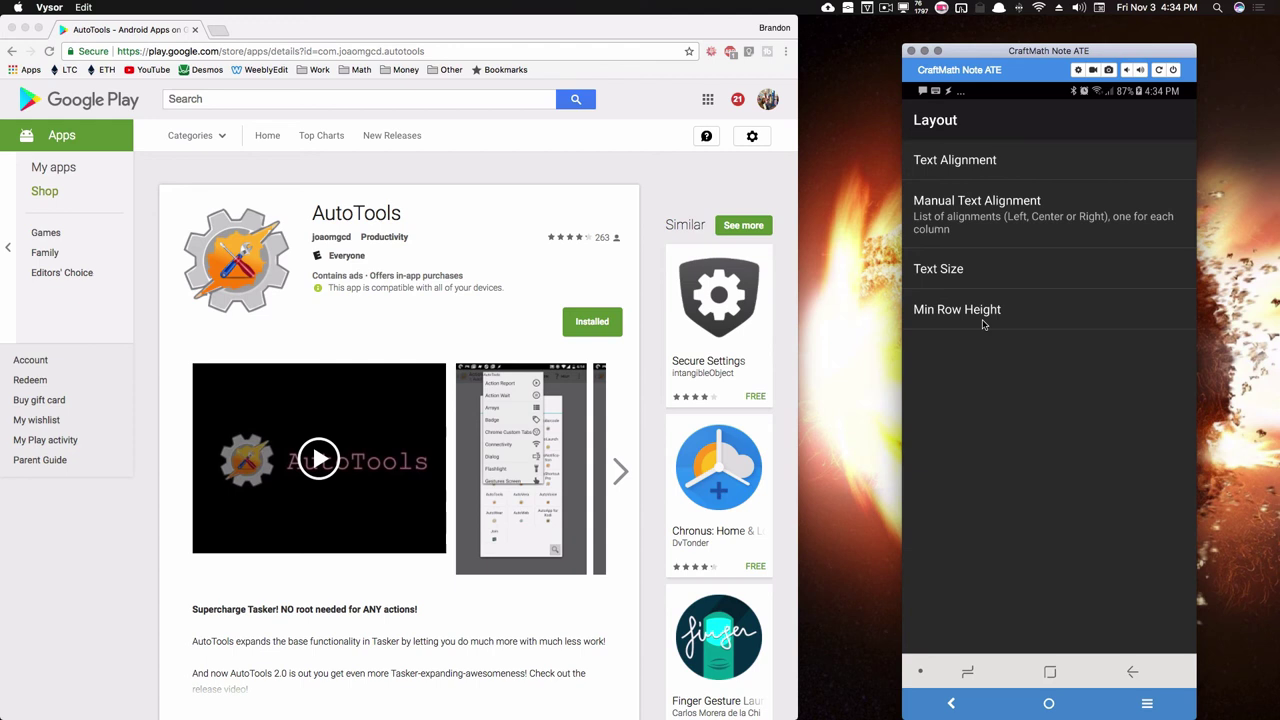
- Set the table's minimum row height to 36
left_click(983, 310)
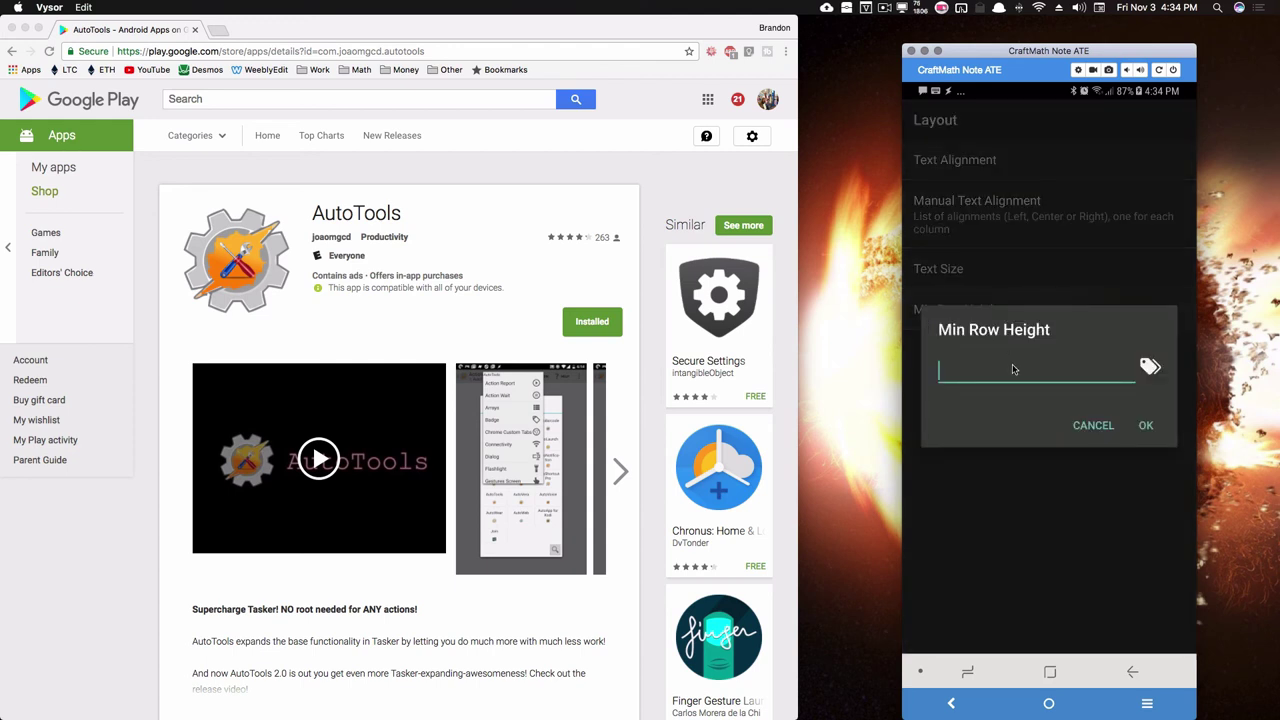
type("36")
left_click(1146, 426)
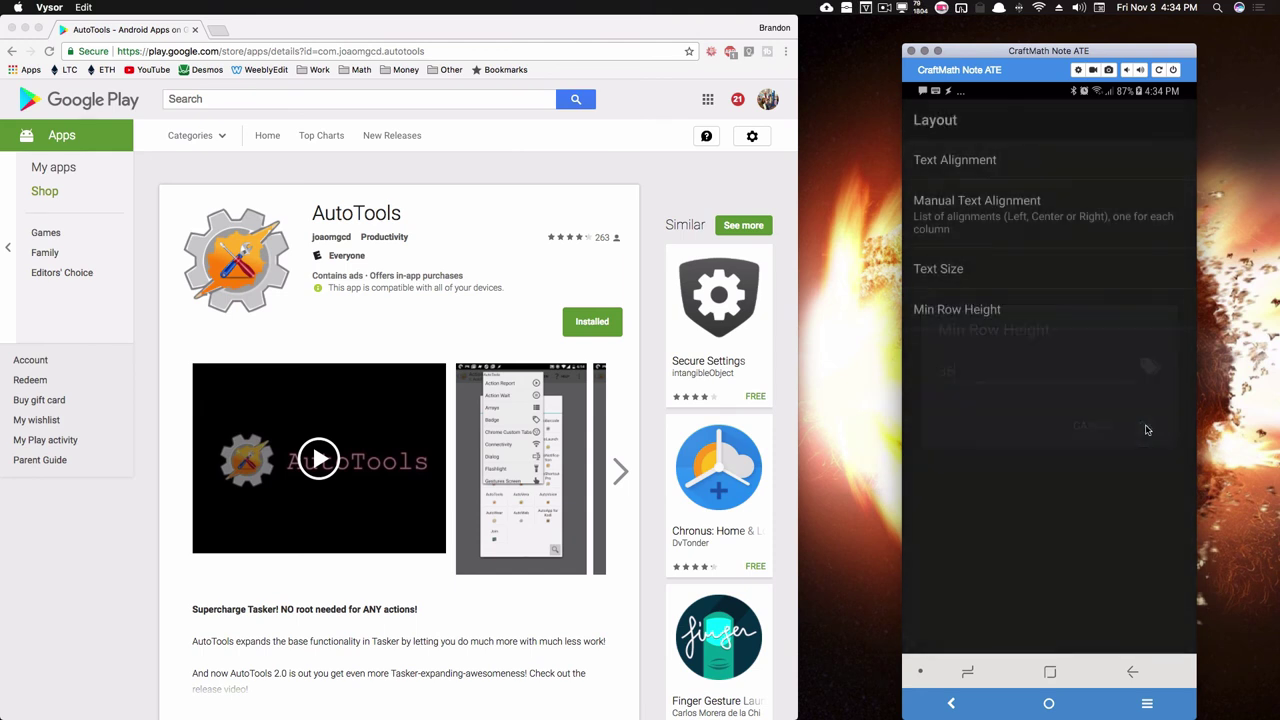
left_click(1132, 672)
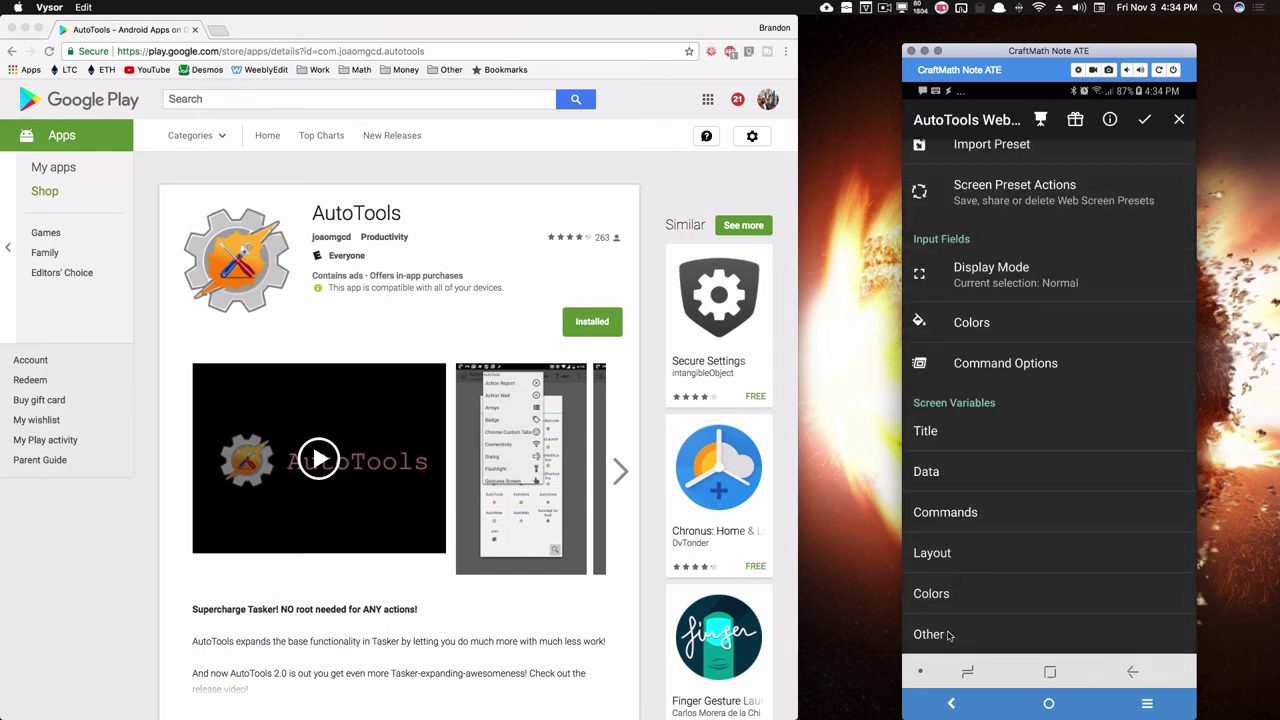
- Check which item separator the table uses in the Other variables
left_click(949, 635)
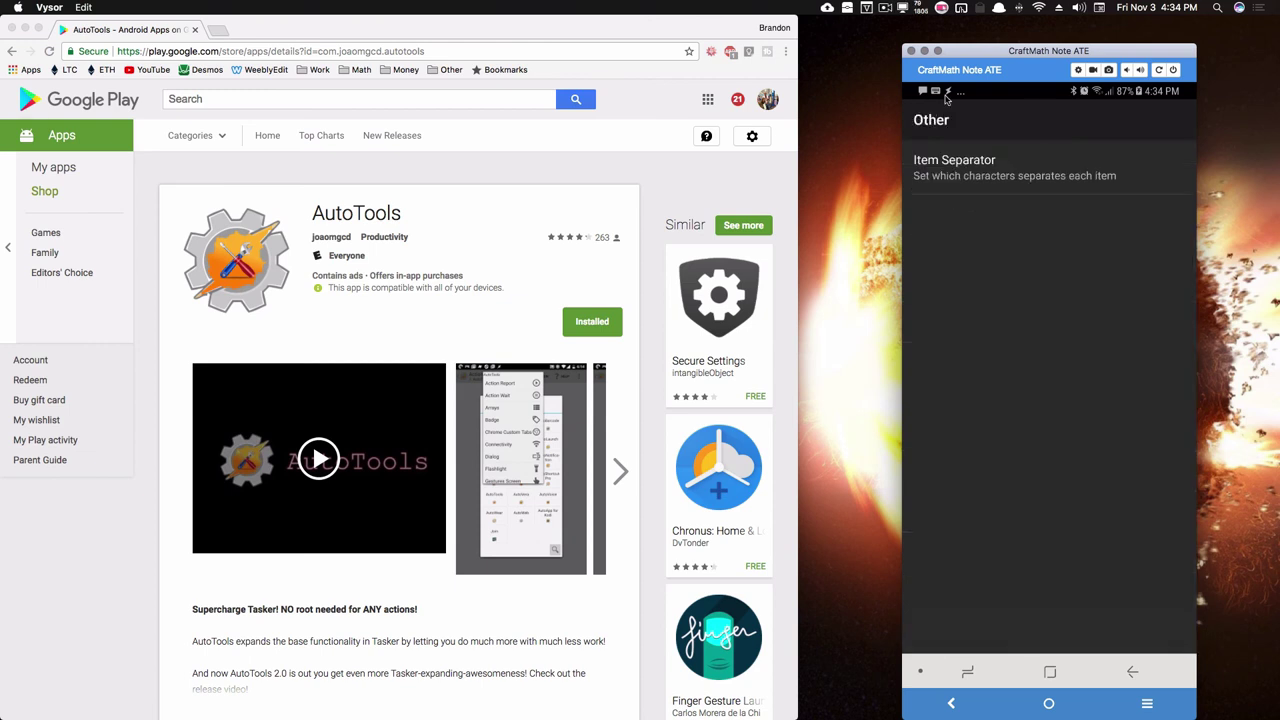
left_click(960, 172)
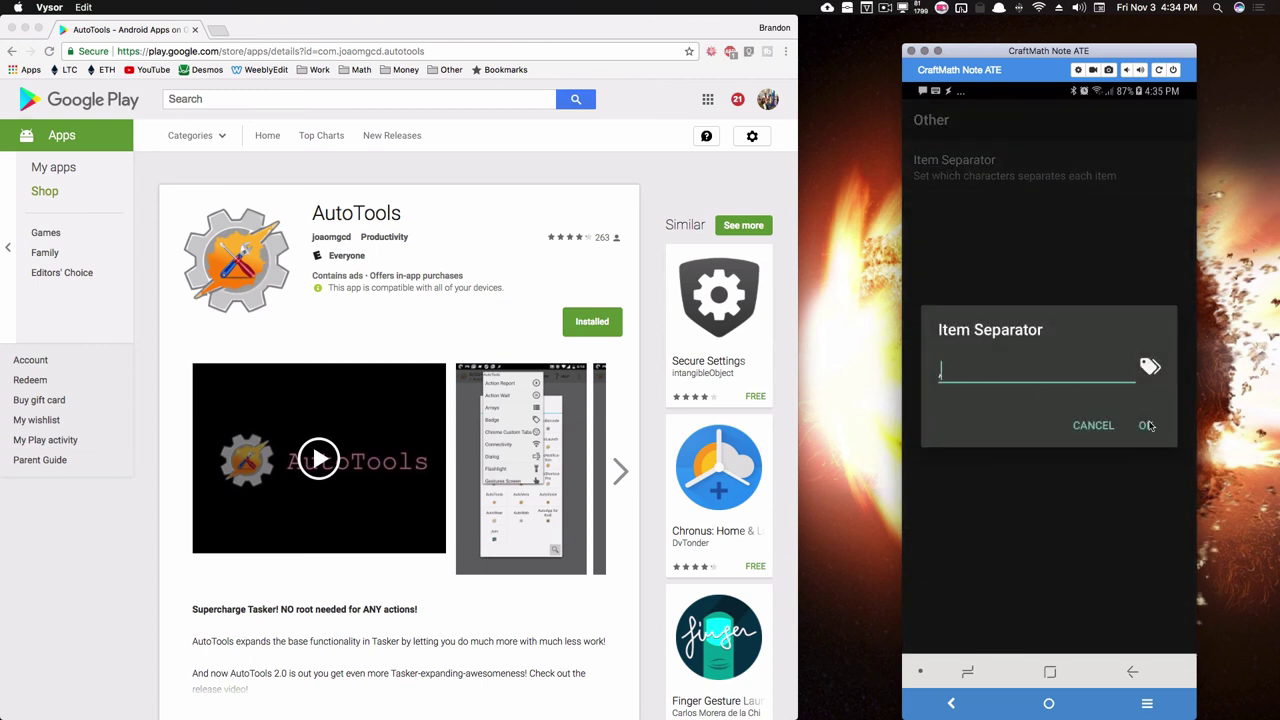
left_click(1146, 426)
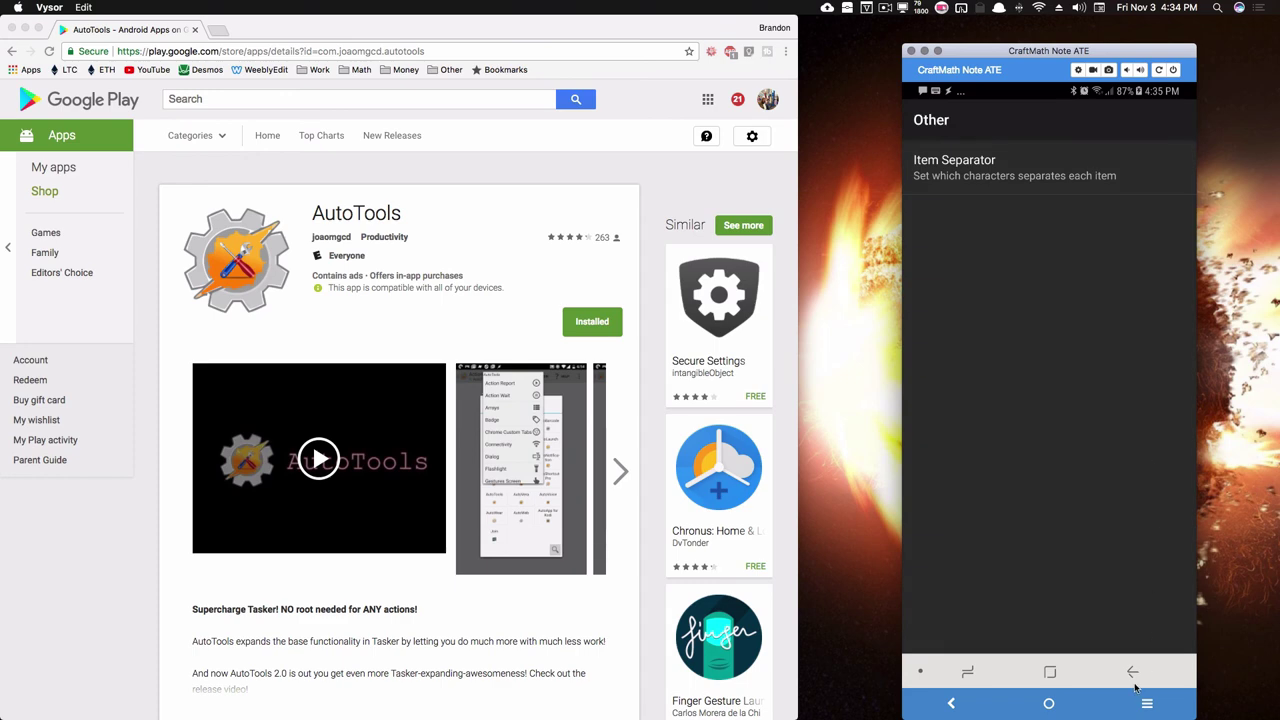
left_click(1132, 679)
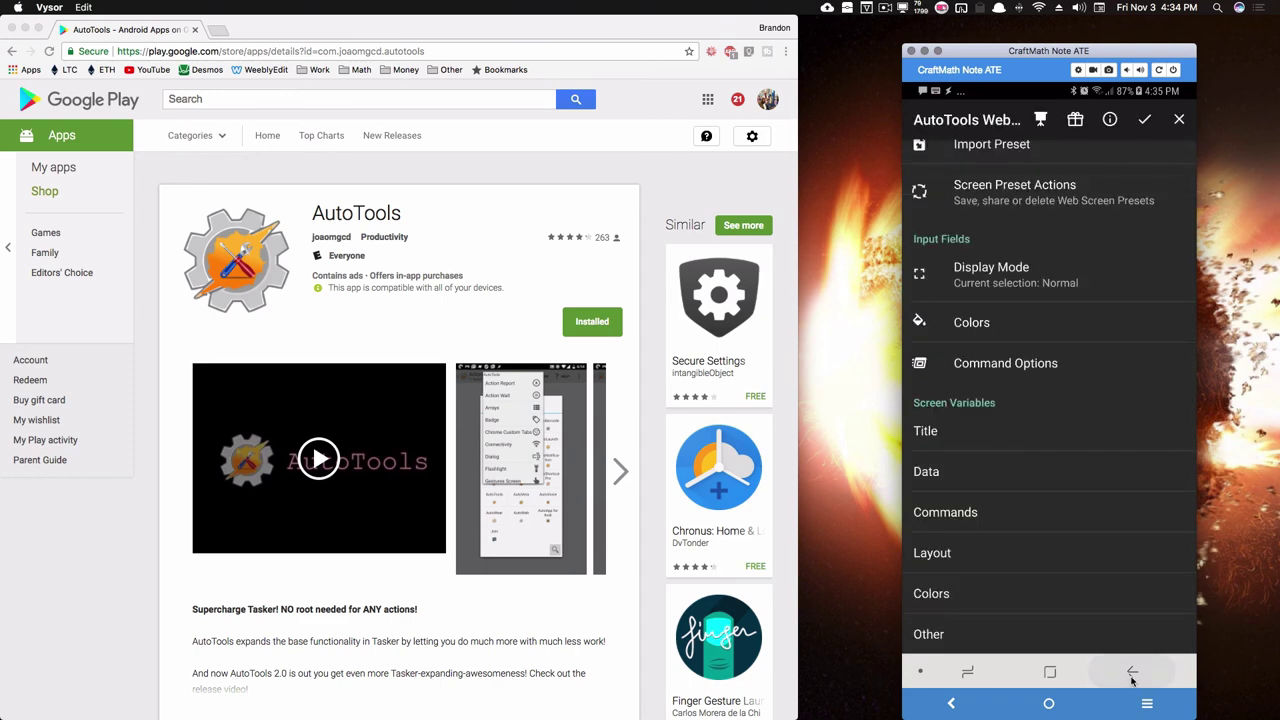
- Save the web screen configuration and run the task to display the updated table
left_click(1148, 119)
left_click(923, 120)
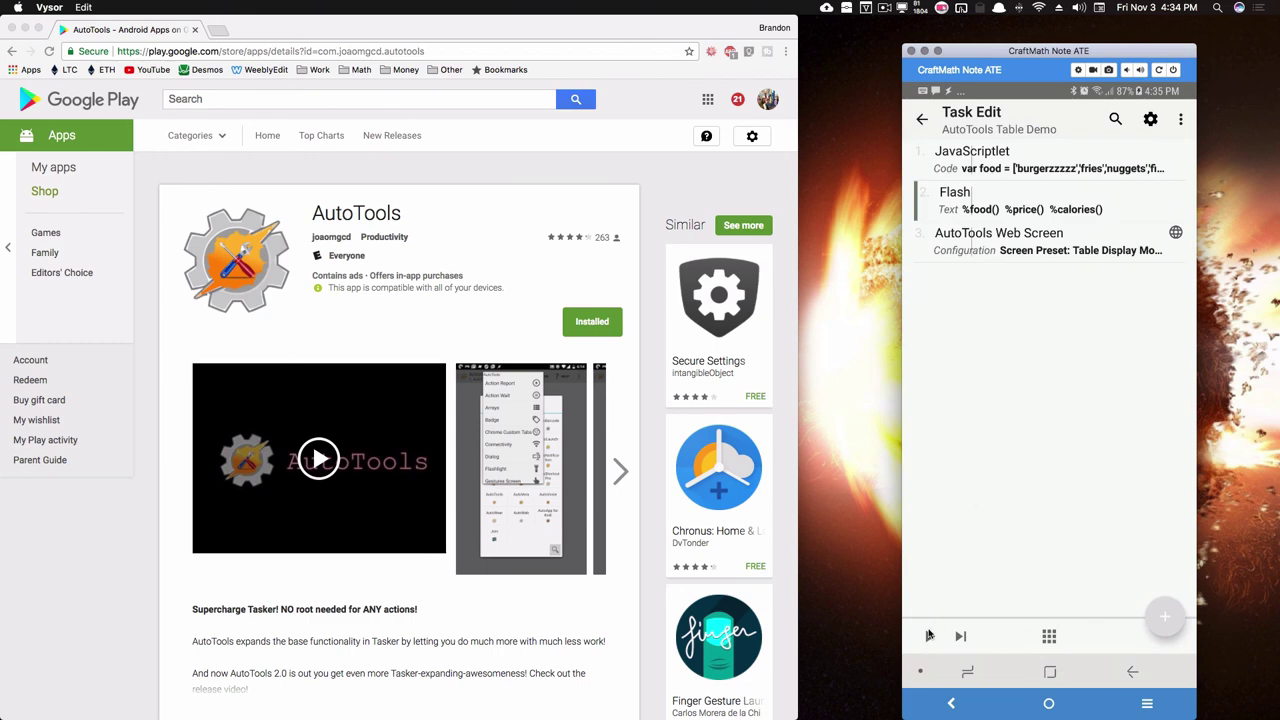
left_click(928, 636)
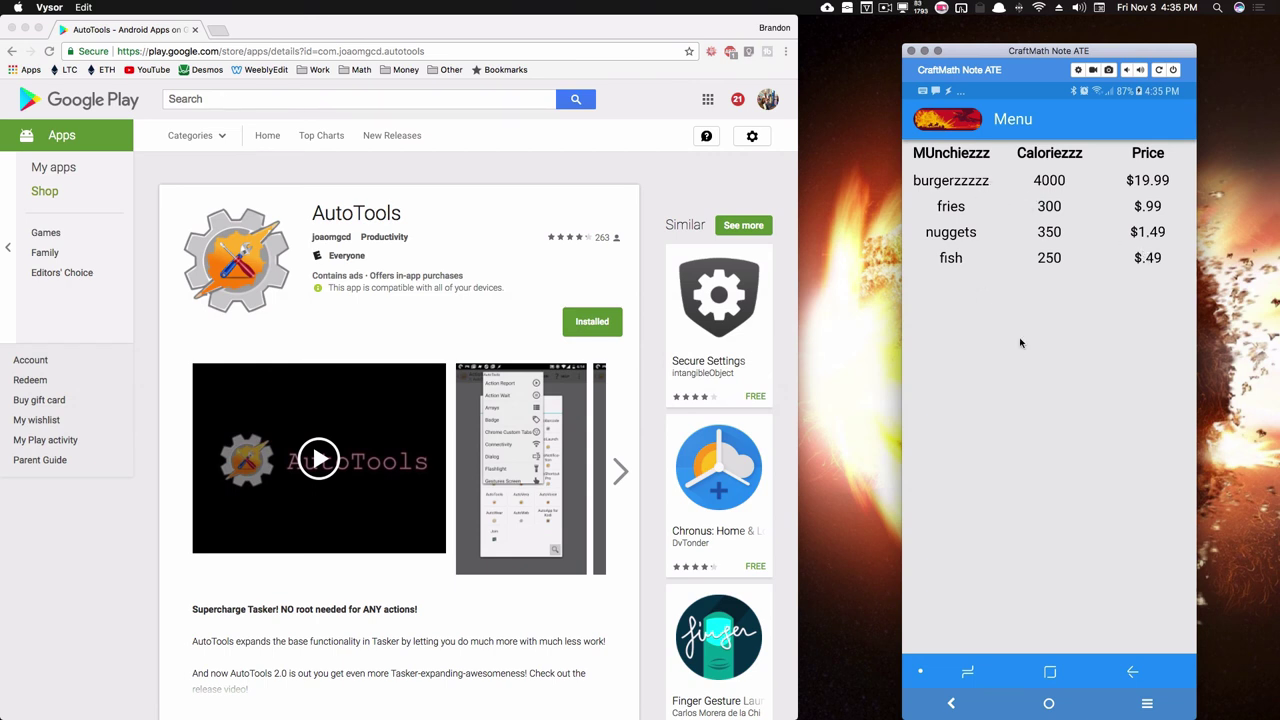
- In the JavaScriptlet action's code, append 'sushi' to the food array and '$5.99' to the price array
left_click(1136, 673)
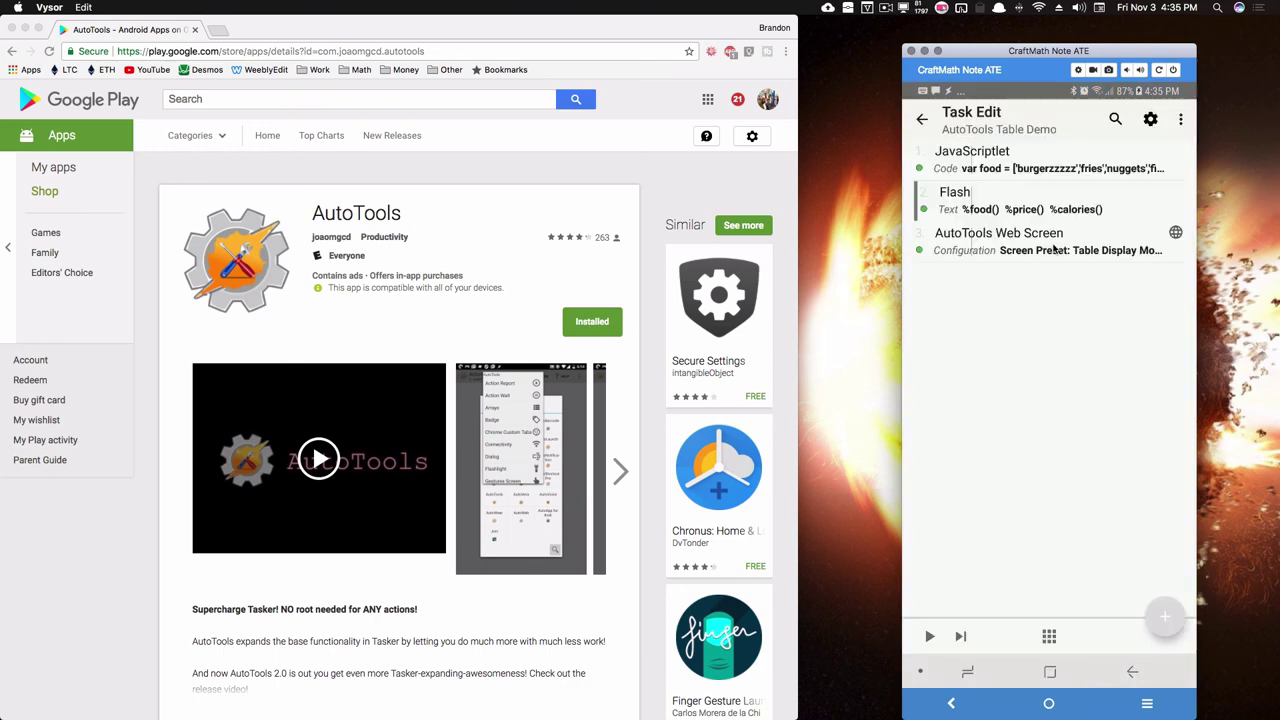
left_click(1040, 168)
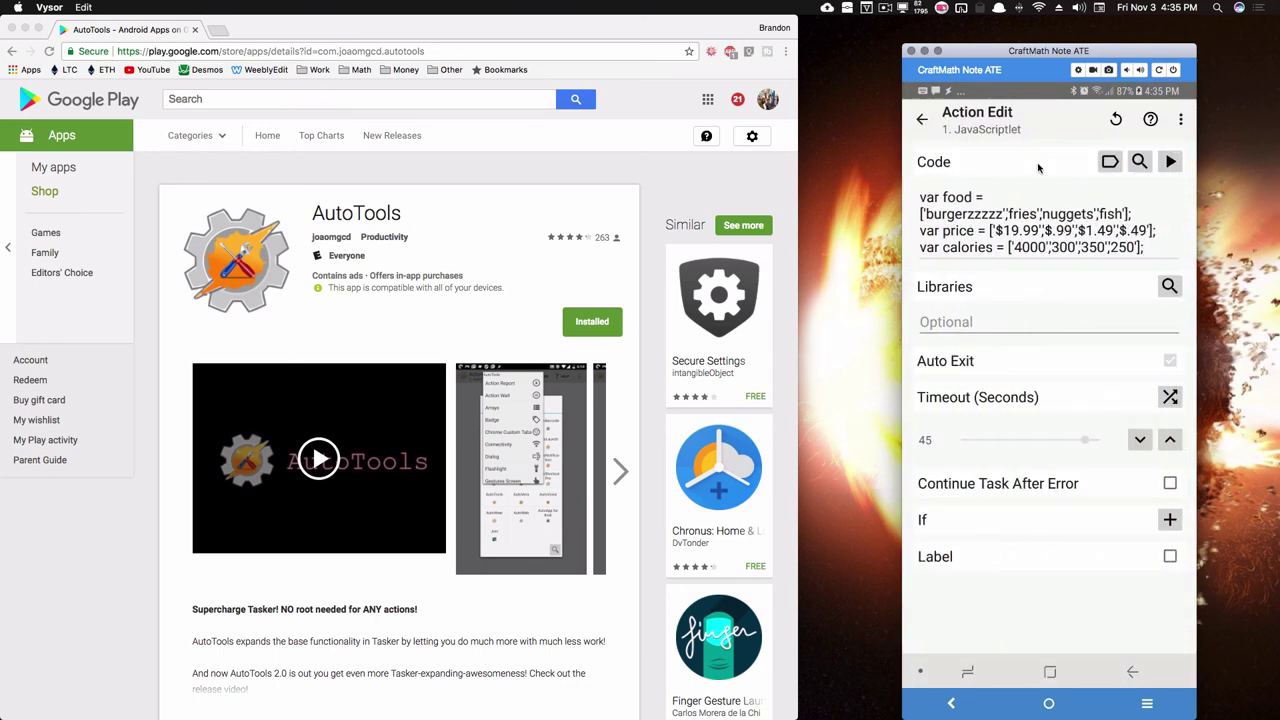
left_click(1124, 222)
type(",'$5.")
type("'sushi'")
type(",'$5'")
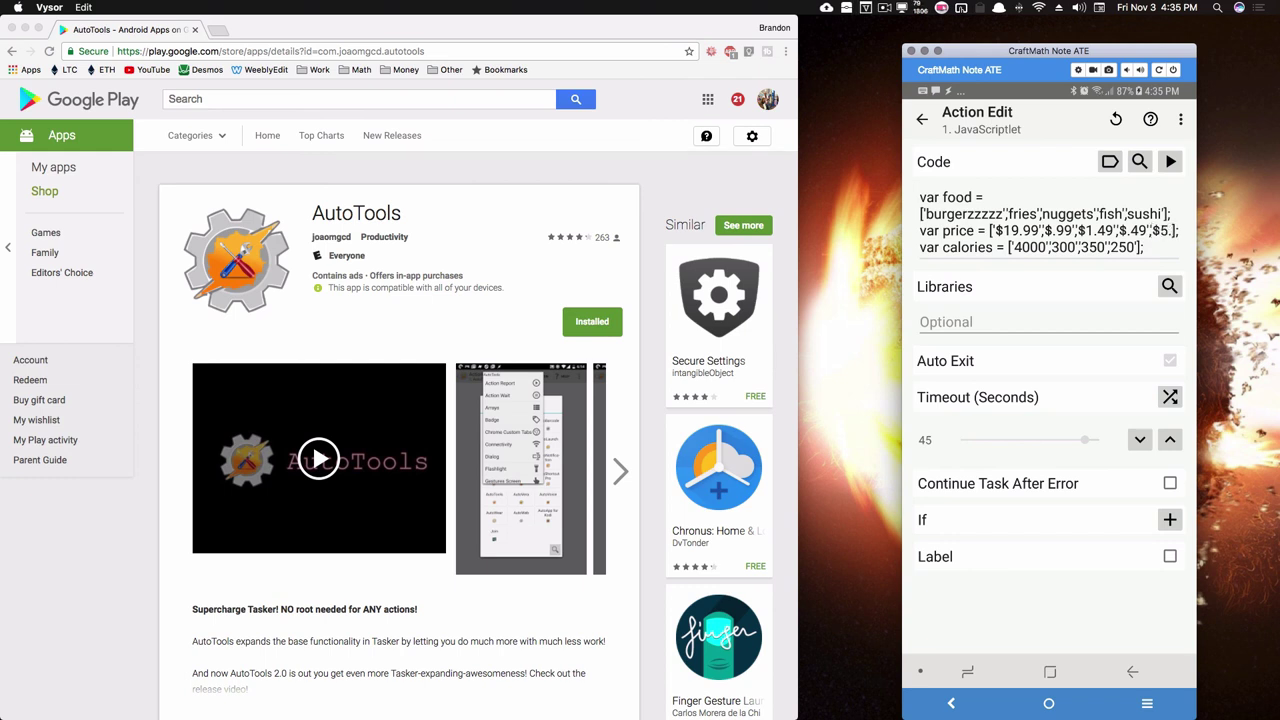
type("99")
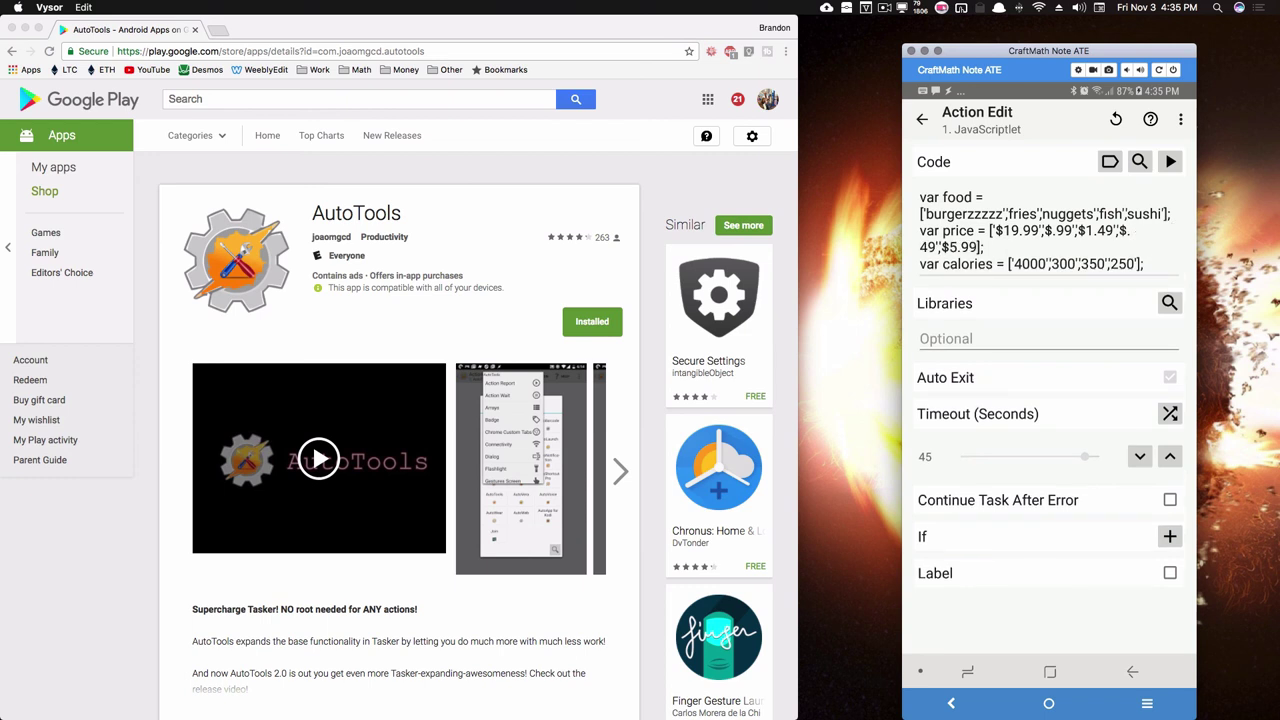
- Append '100' to the calories array, save the JavaScriptlet action and run the task to display the table
left_click(1137, 265)
type(",'100'")
left_click(922, 119)
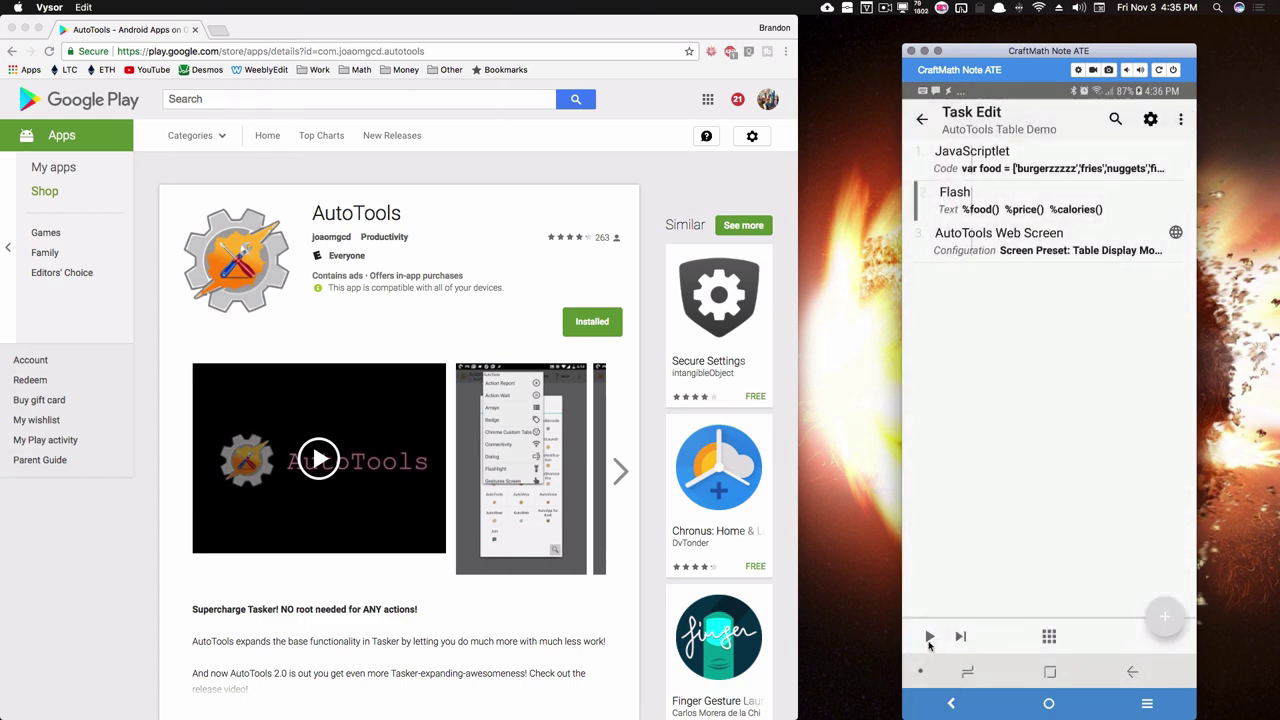
left_click(929, 637)
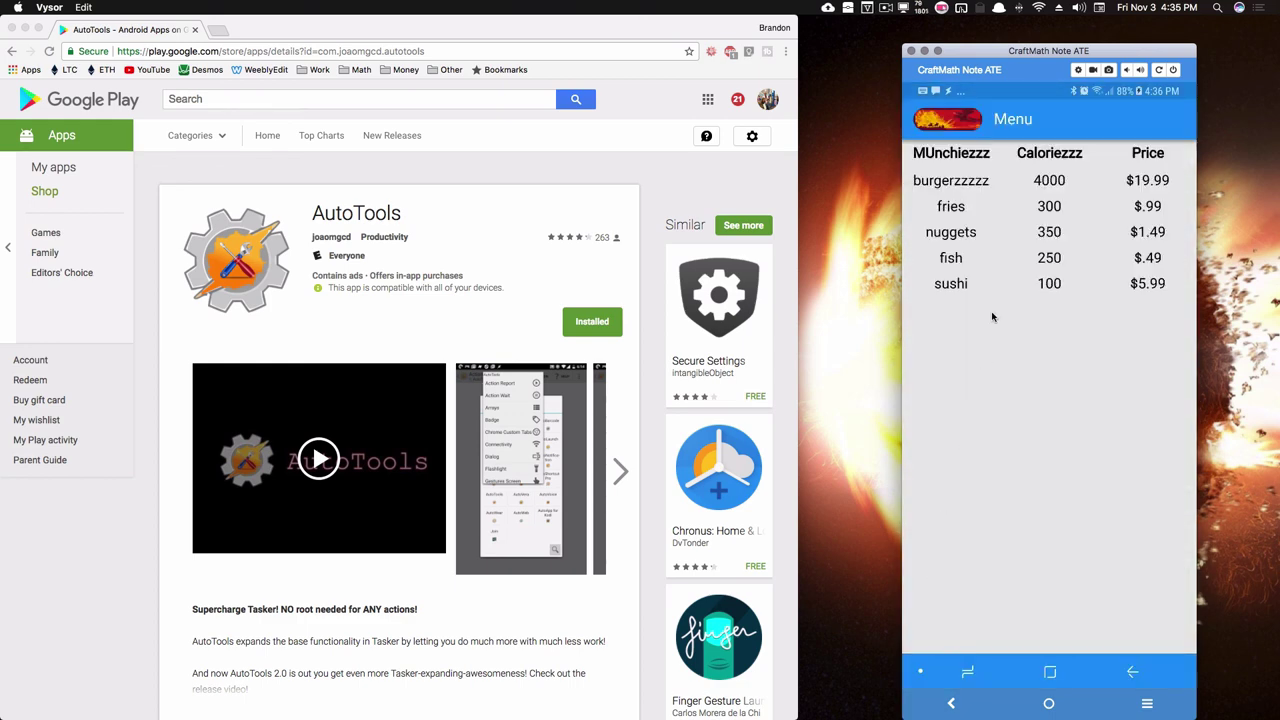